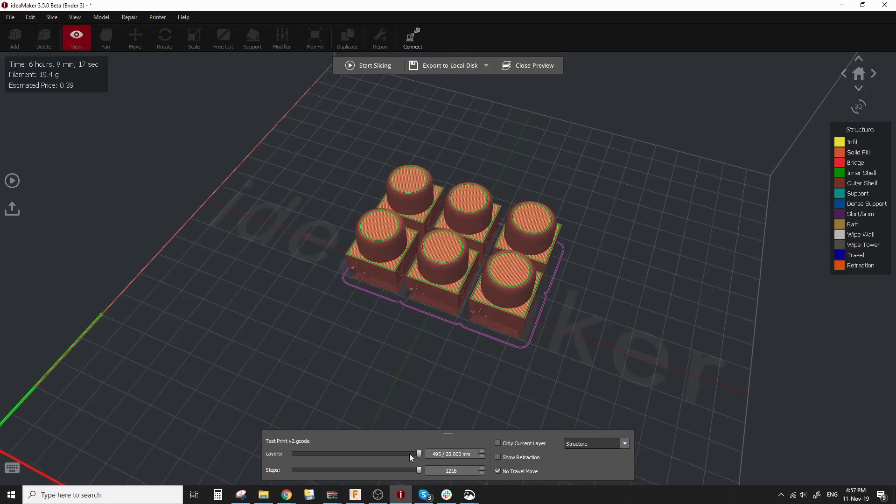
# Step the sliced six-model layer preview down to layer 290.
pyautogui.moveTo(419, 456); pyautogui.dragTo(432, 441)
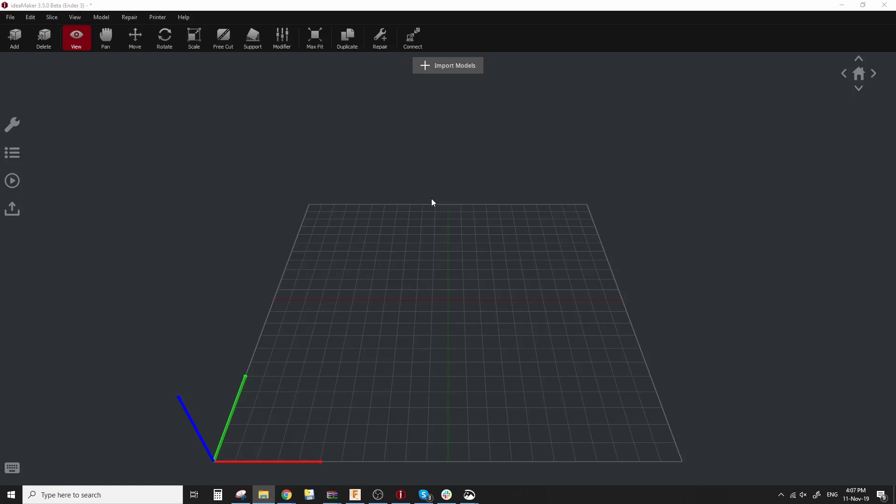
# Enable 'Allow Custom Printing Priority in Sequential Printing' in the Ender 3 (modified) printer settings.
pyautogui.click(157, 19)
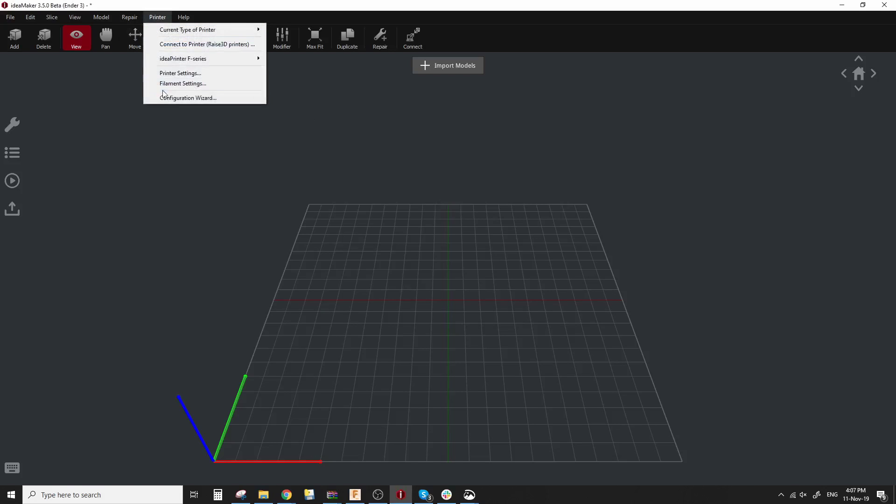
pyautogui.click(200, 72)
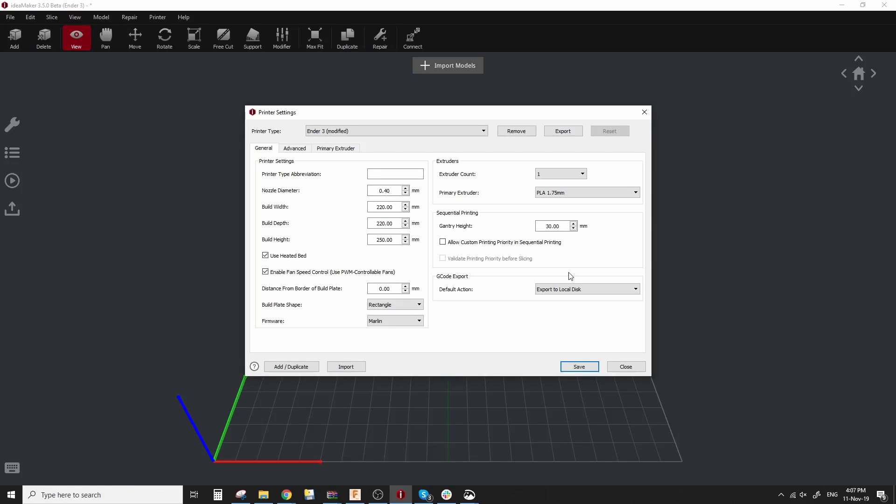
pyautogui.click(442, 242)
# Enter Primary Extruder clearance offsets: left 45, right 29, front 34, back 35 mm.
pyautogui.click(341, 148)
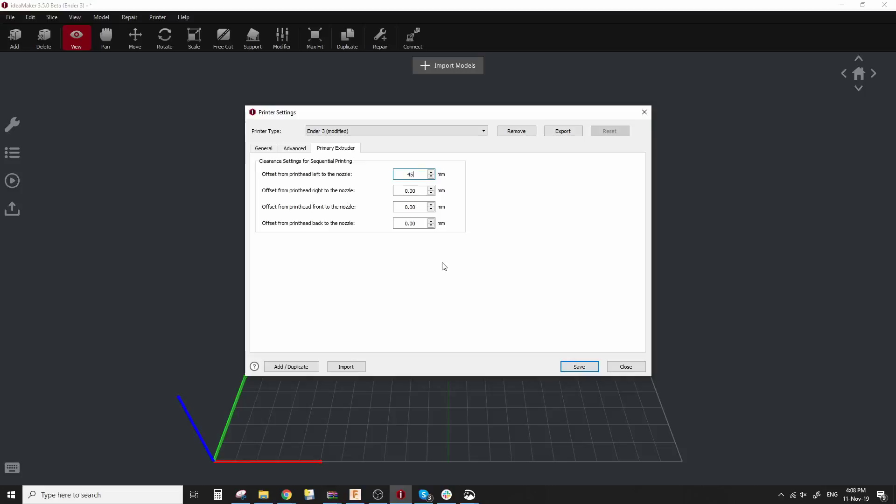
pyautogui.click(419, 192)
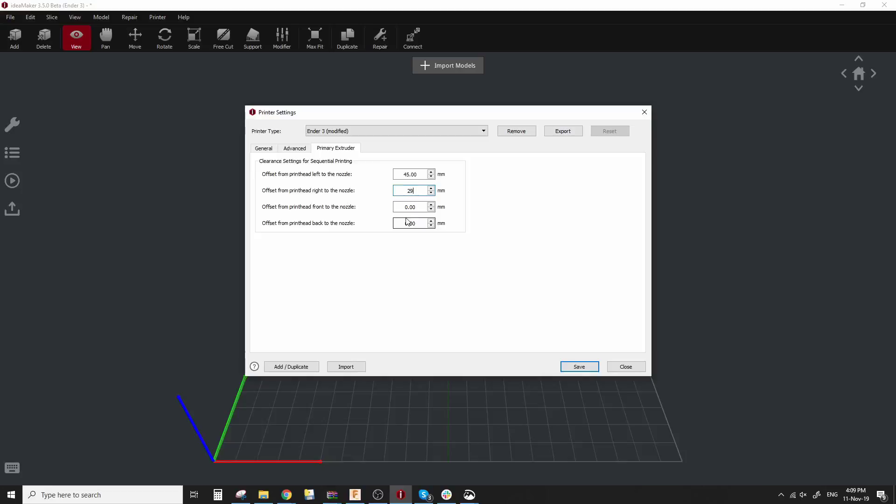
pyautogui.click(411, 208)
pyautogui.write('35')
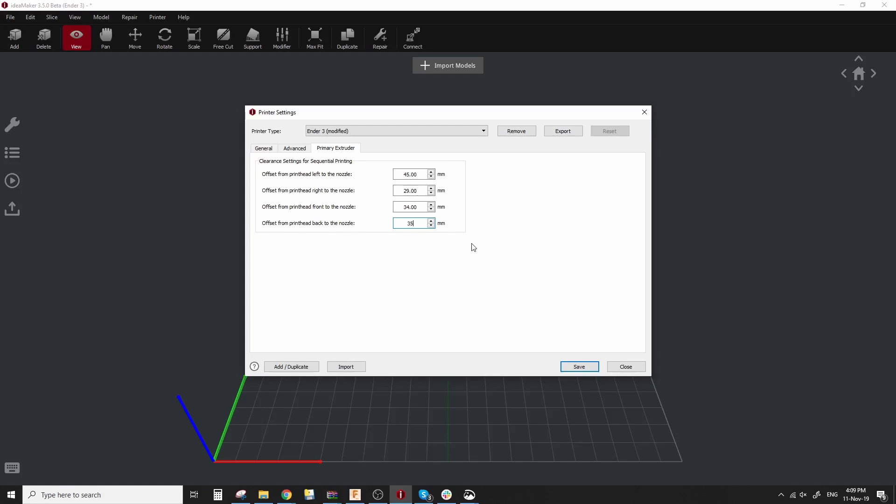
pyautogui.click(411, 207)
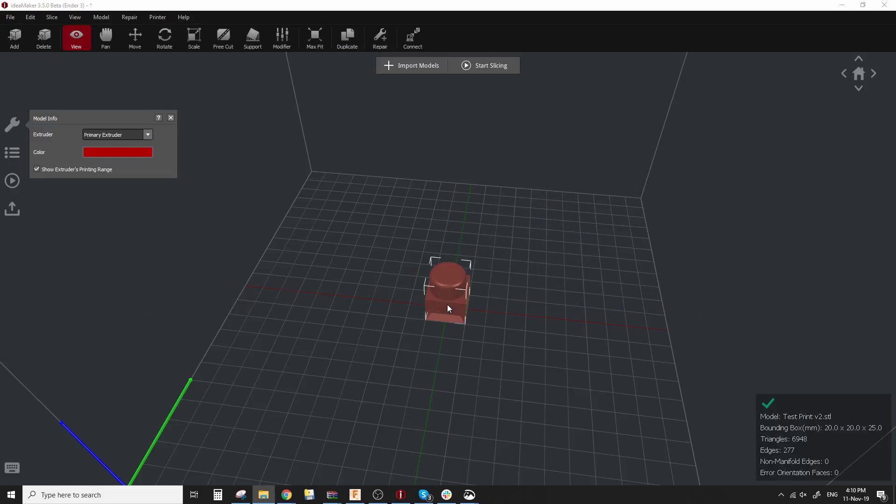
# Duplicate Test Print v2.stl with 5 copies for six models in total.
pyautogui.click(445, 294)
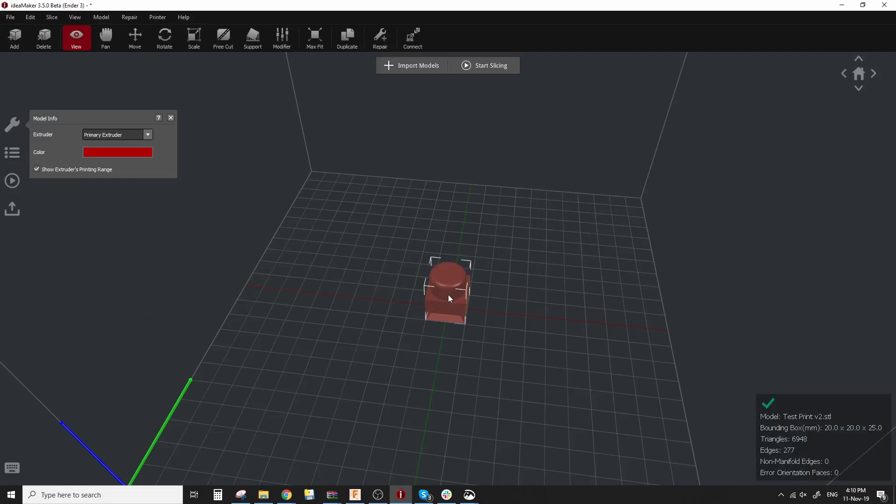
pyautogui.click(346, 37)
pyautogui.click(476, 237)
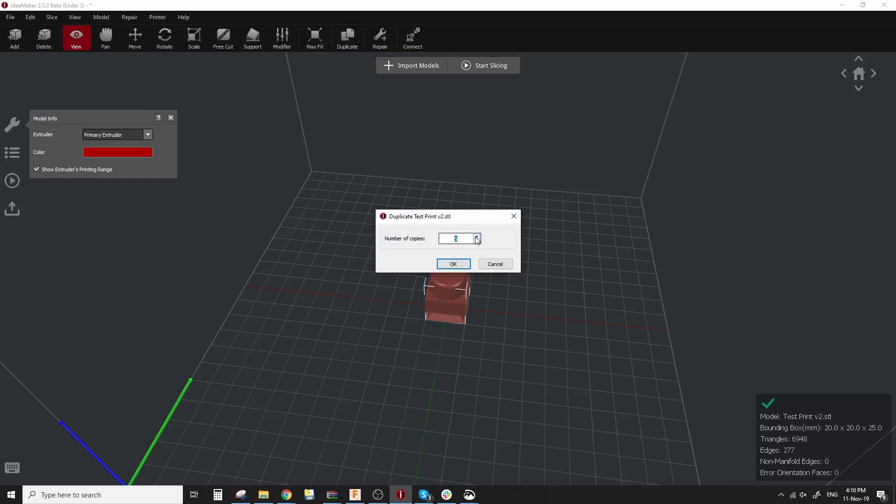
pyautogui.click(453, 263)
# Deselect the six models and bring up the Prepare to Slice settings.
pyautogui.moveTo(483, 317); pyautogui.dragTo(530, 327)
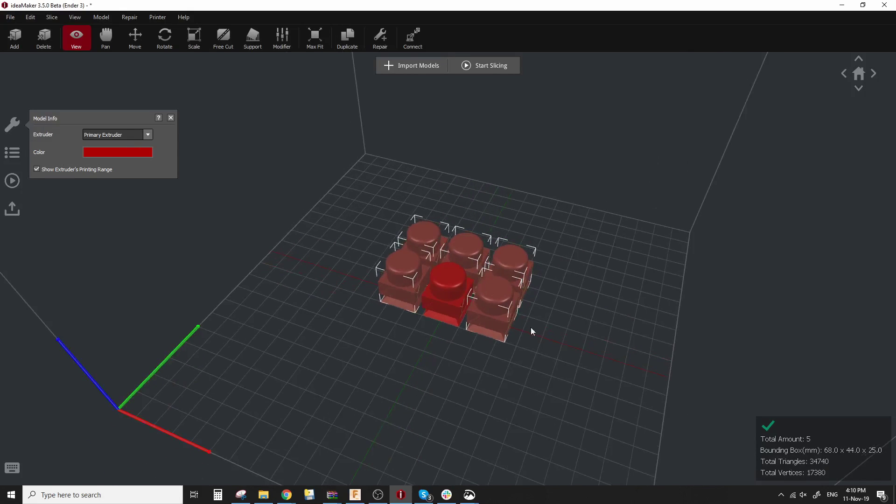
pyautogui.click(531, 331)
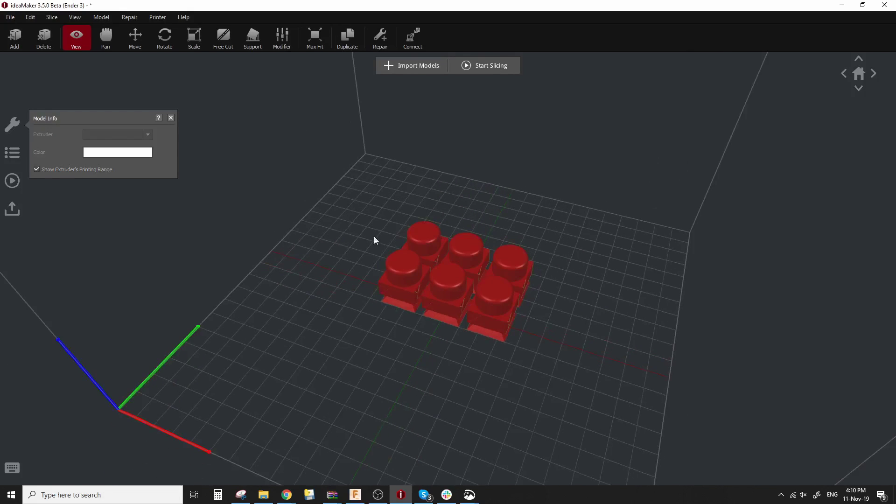
pyautogui.click(15, 183)
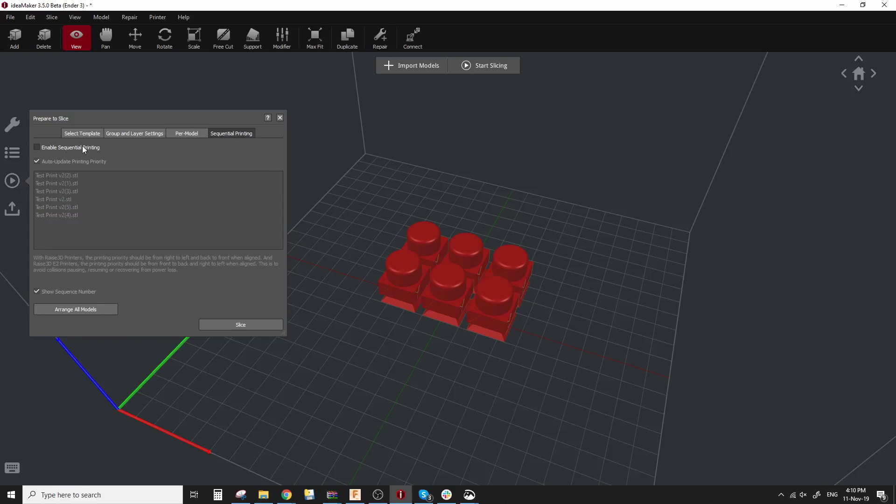
# Enable Sequential Printing and inspect the clearance zones and print-order numbers 1-6.
pyautogui.click(37, 147)
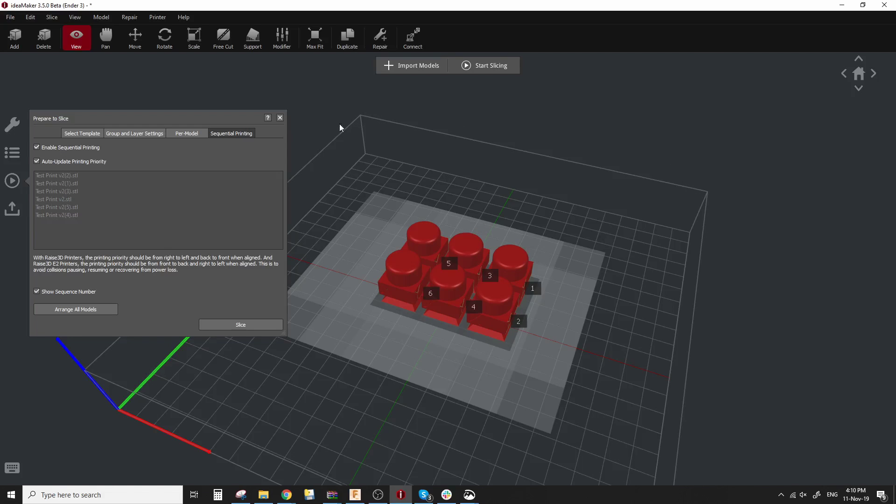
pyautogui.moveTo(605, 256); pyautogui.dragTo(596, 237)
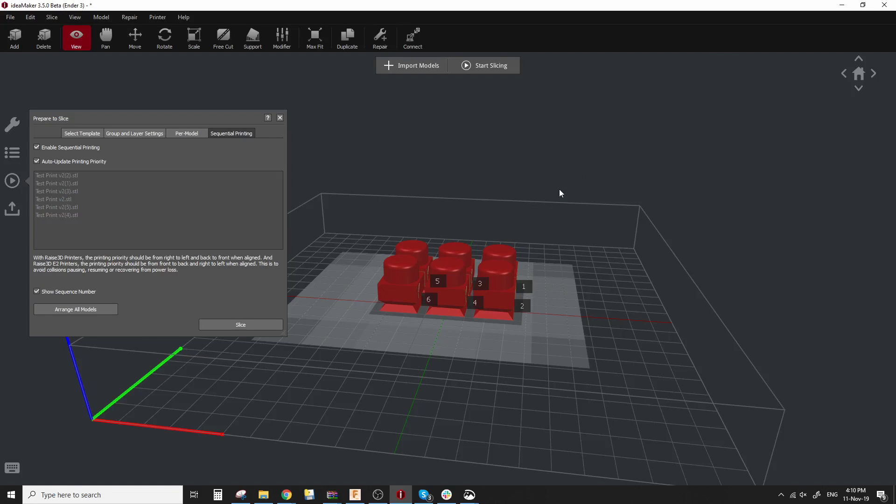
pyautogui.moveTo(623, 290); pyautogui.dragTo(601, 310)
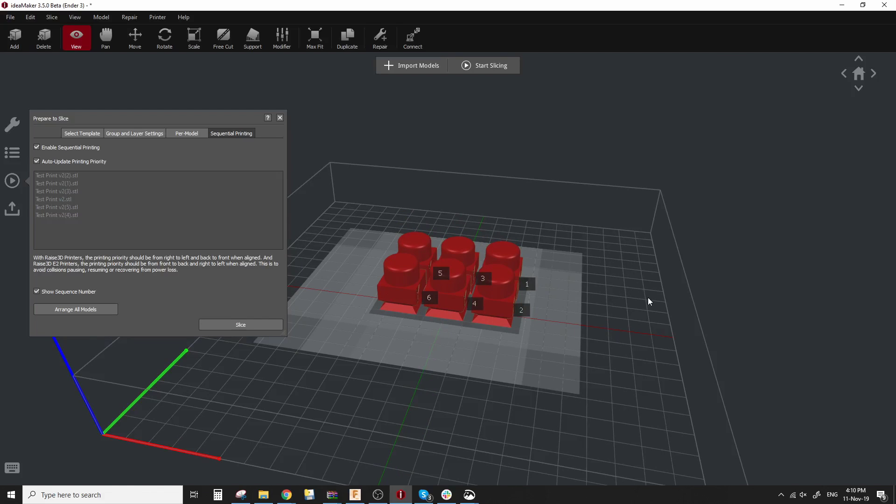
pyautogui.moveTo(647, 301); pyautogui.dragTo(492, 269)
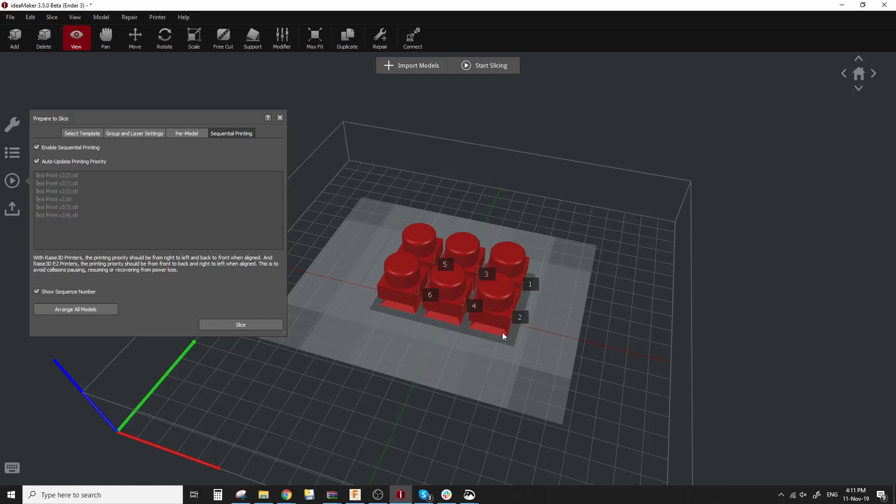
# Auto-arrange all six models across the build plate.
pyautogui.click(86, 312)
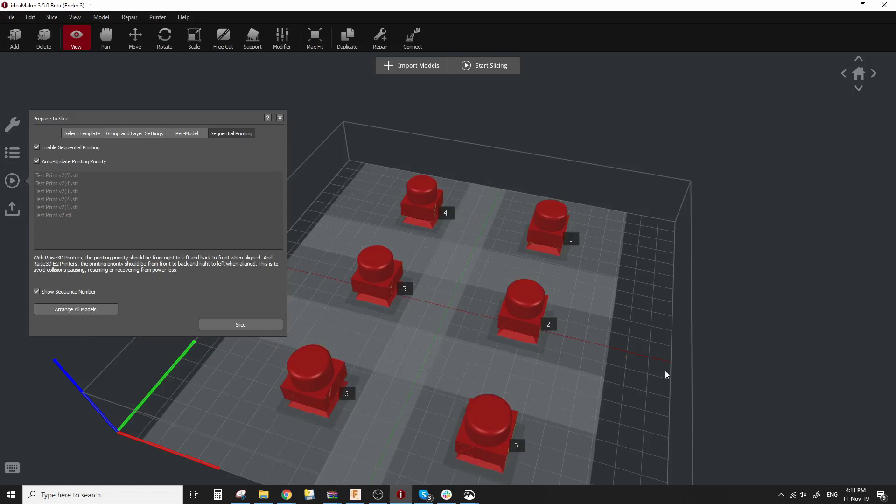
pyautogui.moveTo(691, 401); pyautogui.dragTo(541, 328)
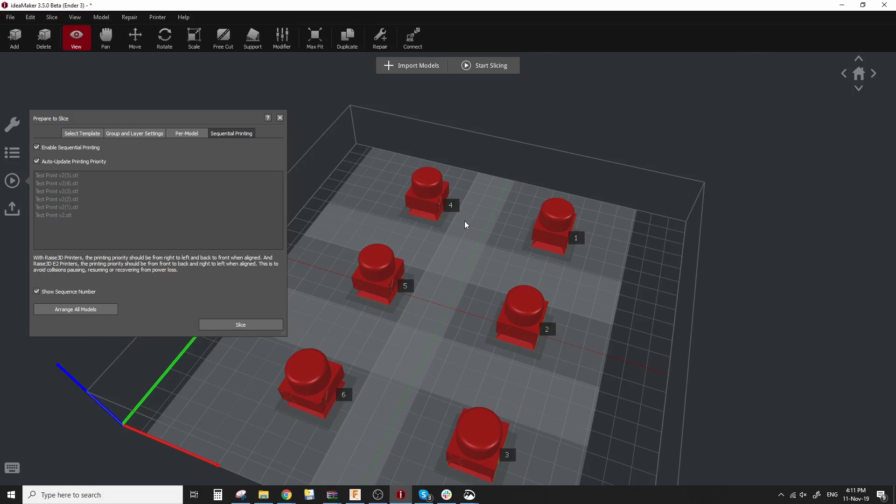
pyautogui.moveTo(680, 268); pyautogui.dragTo(670, 316)
# Shift model 1 further right on the plate and reopen the slicing preparation settings.
pyautogui.click(541, 210)
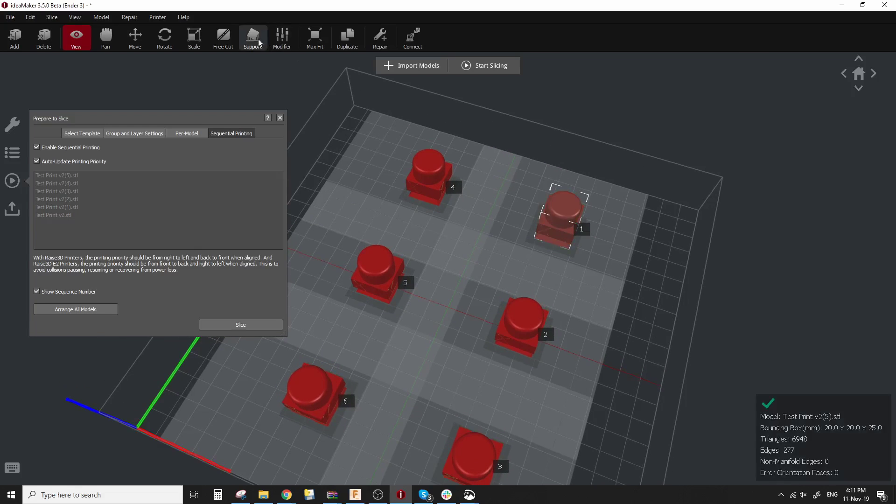
pyautogui.click(135, 38)
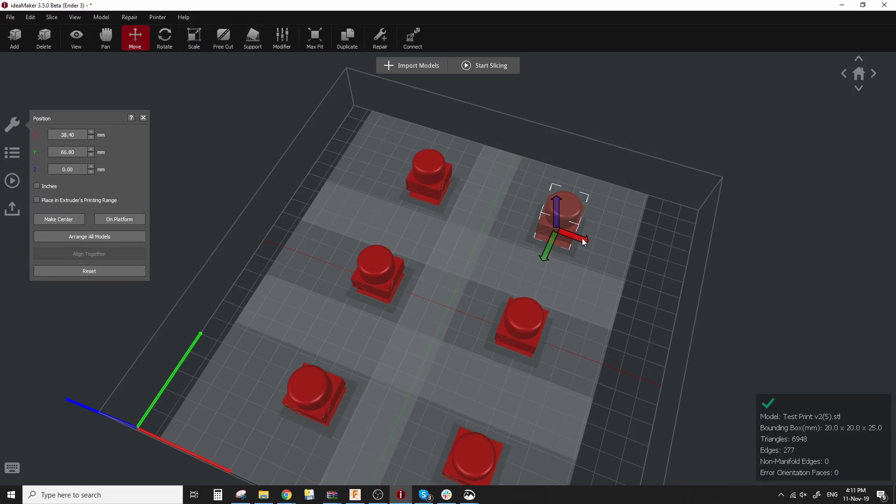
pyautogui.moveTo(583, 241); pyautogui.dragTo(671, 277)
pyautogui.moveTo(644, 352); pyautogui.dragTo(470, 342)
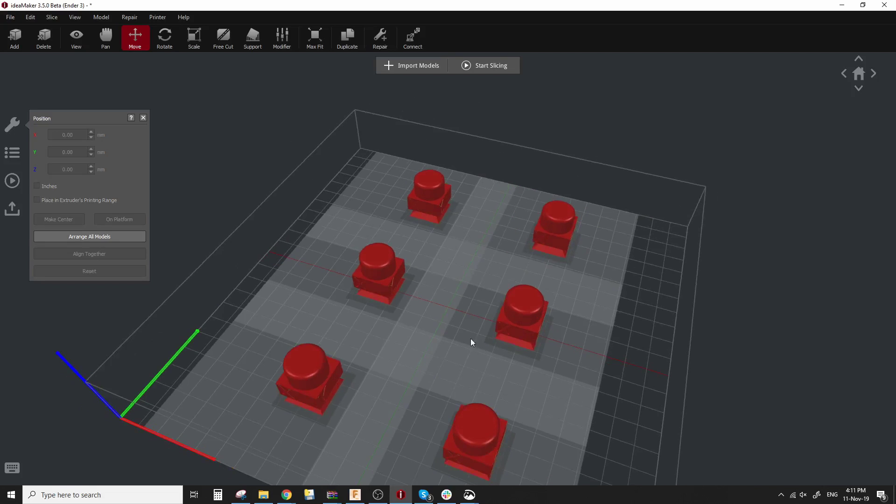
pyautogui.click(12, 181)
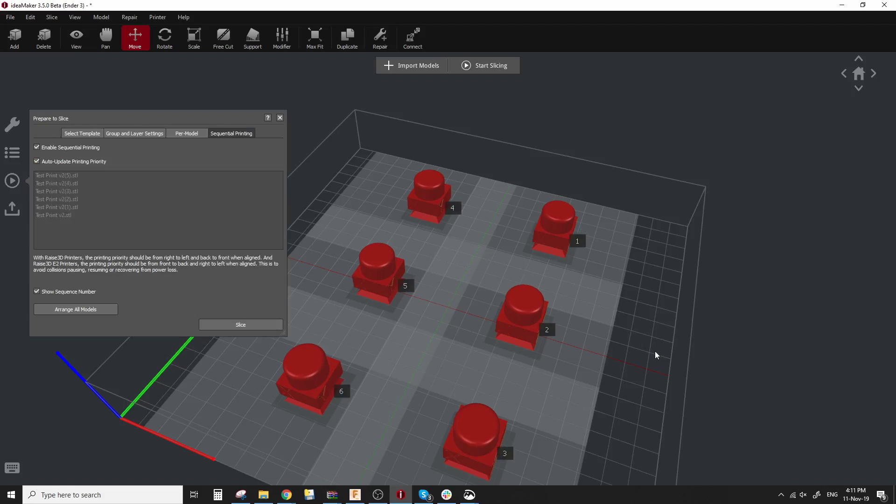
pyautogui.moveTo(655, 354); pyautogui.dragTo(672, 307, button='middle')
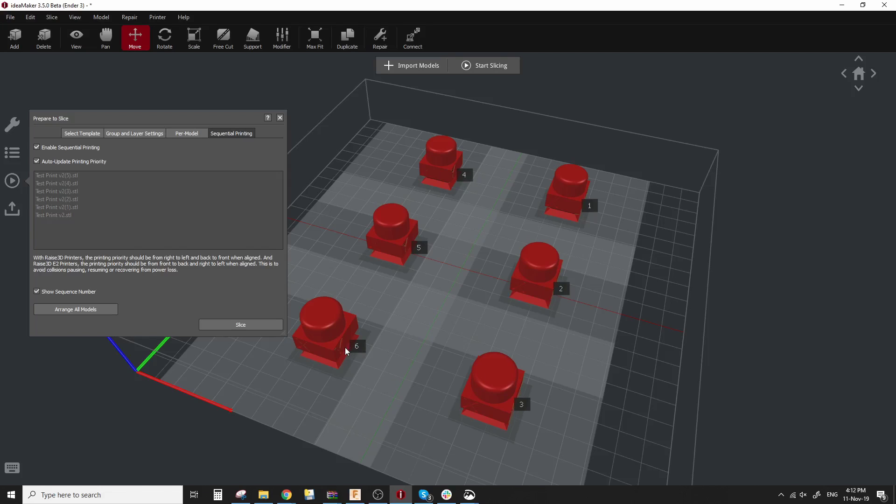
# Turn off automatic priority updates and make Test Print v2.stl first in print order.
pyautogui.click(38, 161)
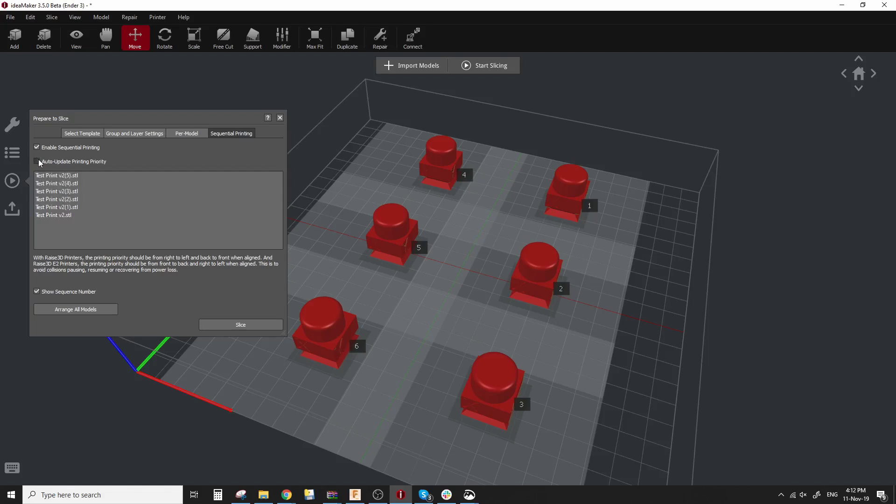
pyautogui.click(64, 214)
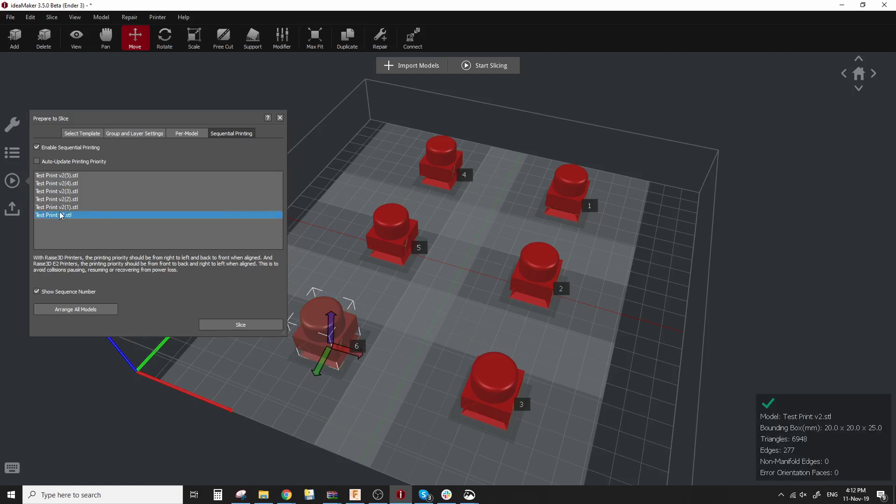
pyautogui.moveTo(63, 215); pyautogui.dragTo(59, 176)
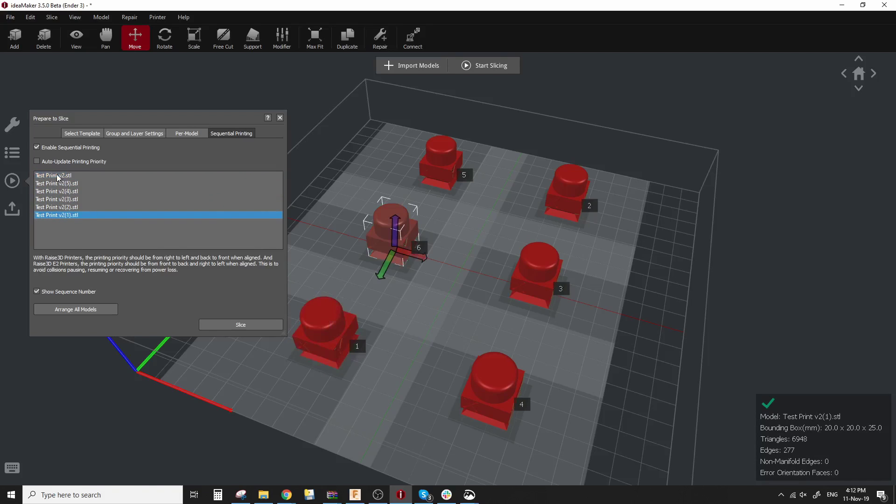
pyautogui.click(358, 349)
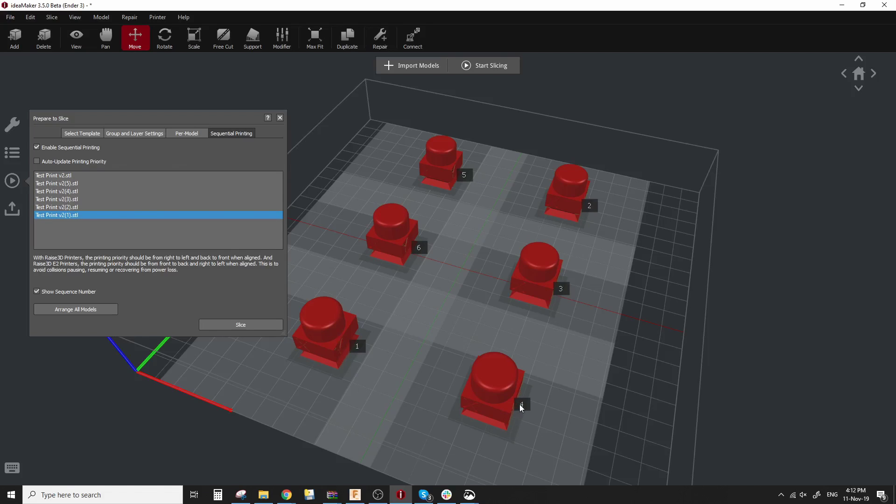
# Move v2(3) to second, v2(1) earlier and v2(4) up one, then slice the plate.
pyautogui.click(68, 200)
pyautogui.moveTo(70, 204); pyautogui.dragTo(69, 182)
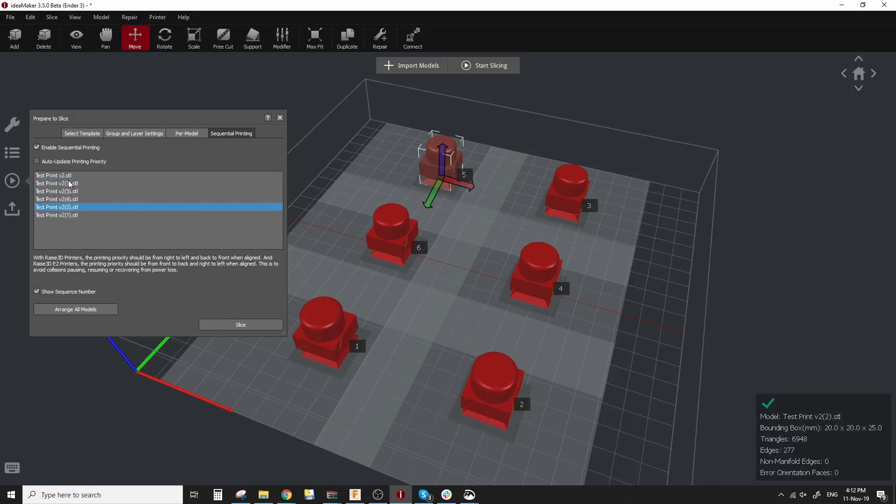
pyautogui.click(385, 243)
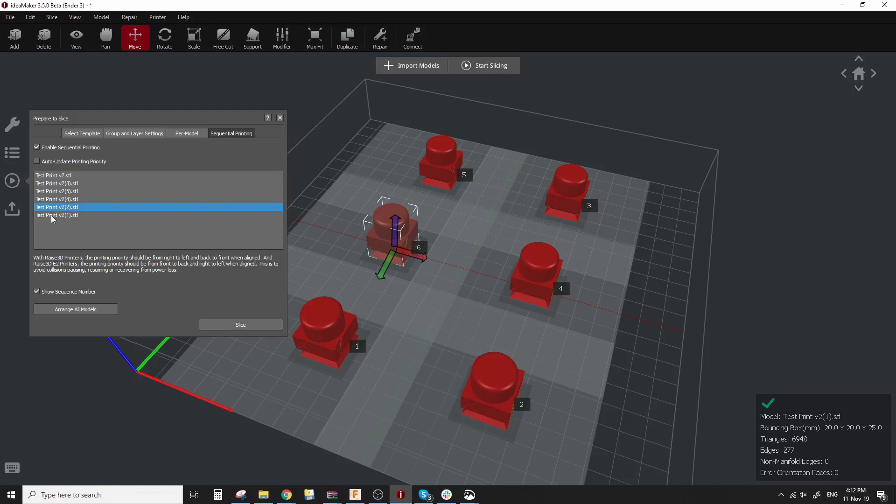
pyautogui.moveTo(66, 215); pyautogui.dragTo(66, 191)
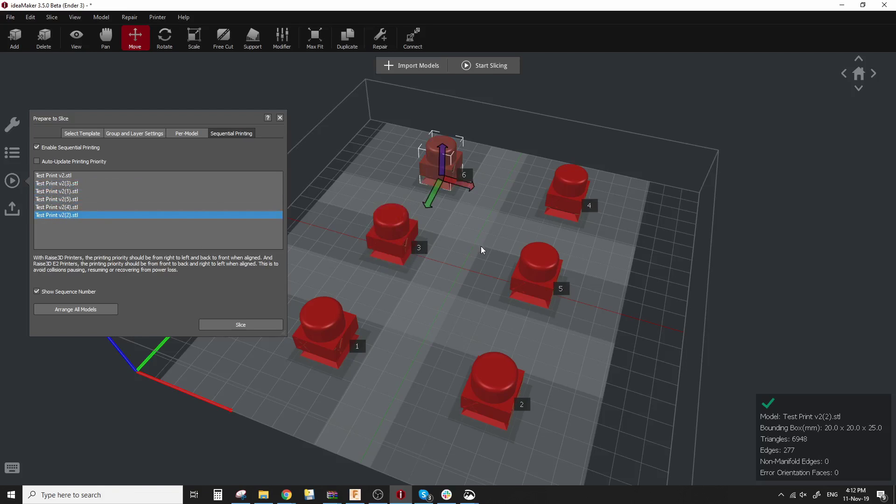
pyautogui.click(533, 280)
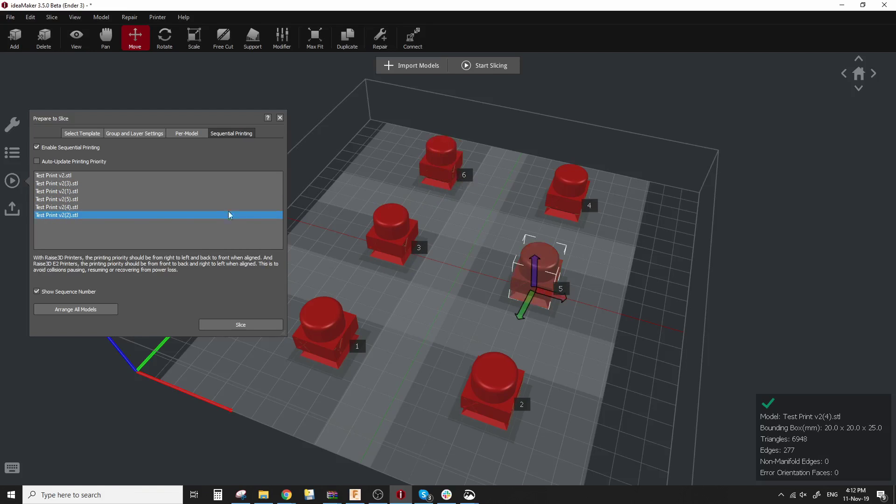
pyautogui.click(66, 208)
pyautogui.moveTo(65, 211); pyautogui.dragTo(82, 223)
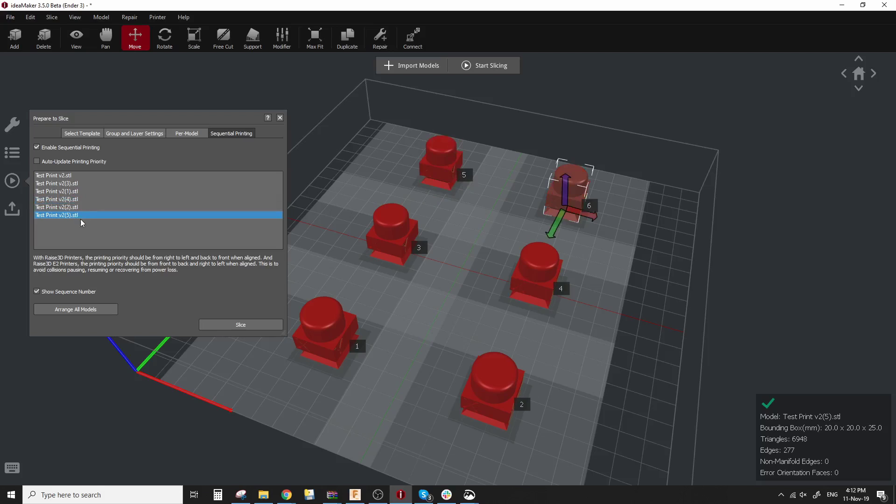
pyautogui.click(613, 210)
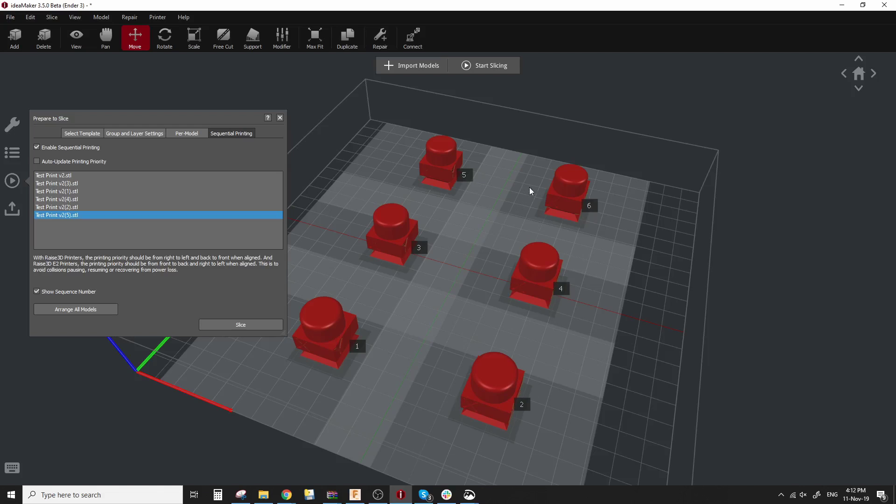
pyautogui.click(255, 324)
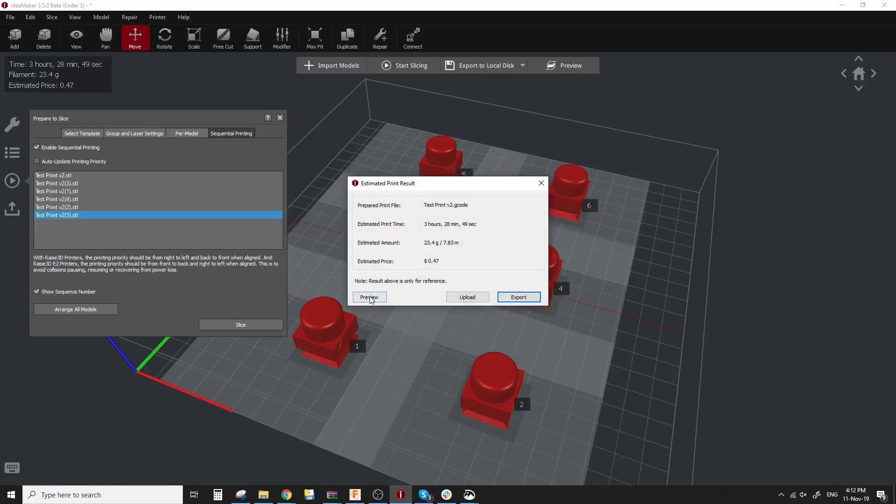
# Review the slice preview (3 h 28 min 49 s, 23.4 g) at lower layers, then close it.
pyautogui.click(424, 296)
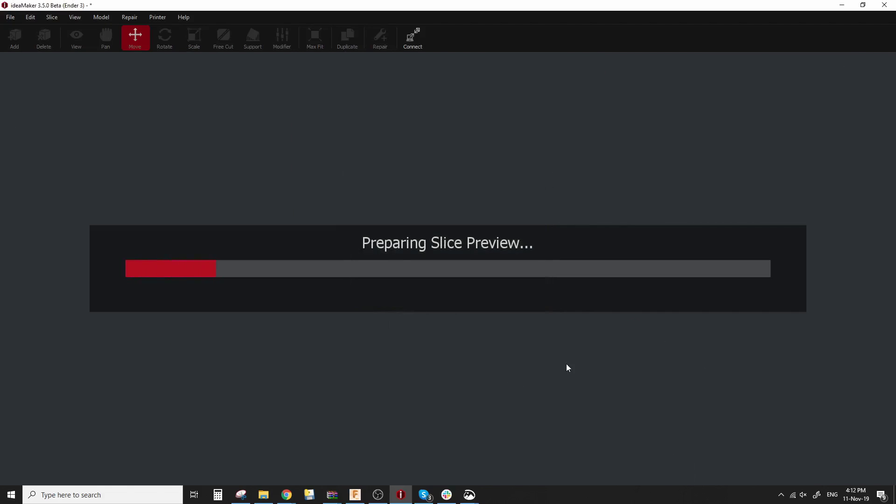
pyautogui.moveTo(419, 455); pyautogui.dragTo(288, 442)
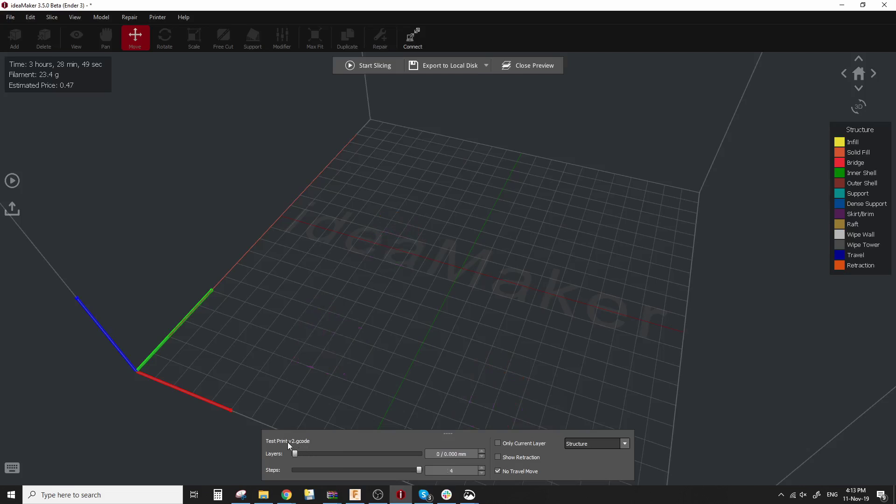
pyautogui.click(545, 66)
pyautogui.click(14, 181)
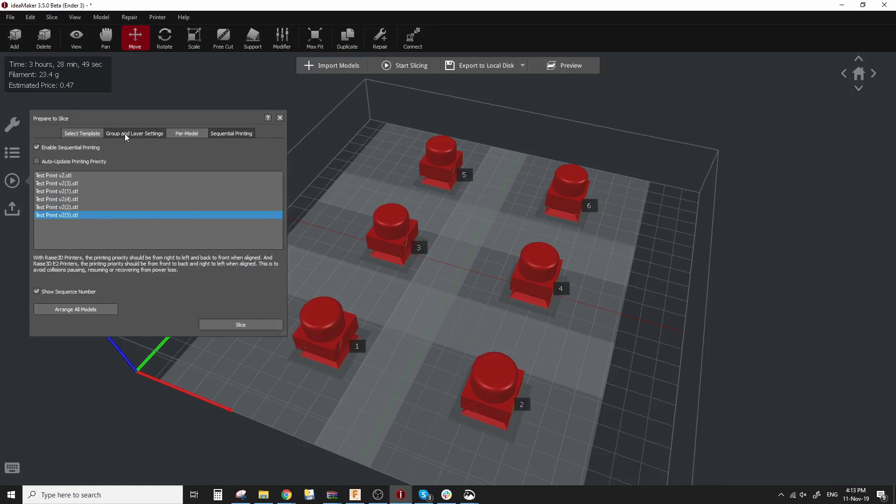
# Create Setting Groups 2 and 3 holding Test Print v2.stl and Test Print v2(2).stl.
pyautogui.click(138, 134)
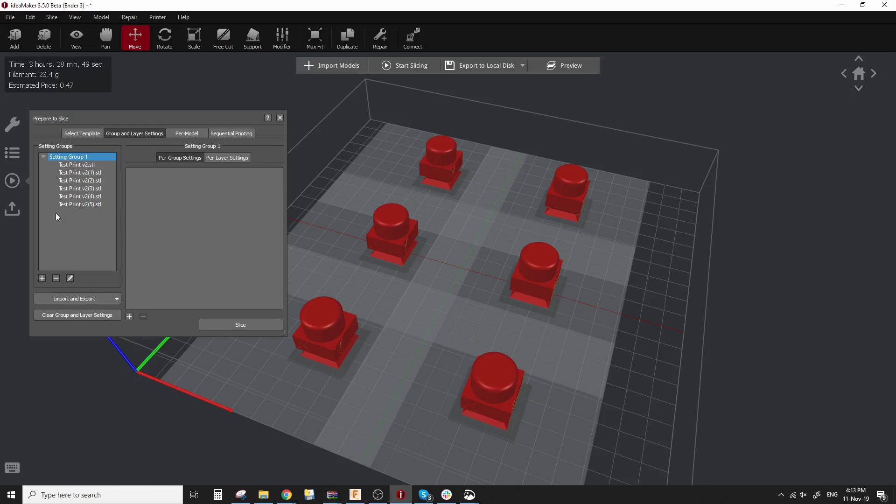
pyautogui.click(44, 280)
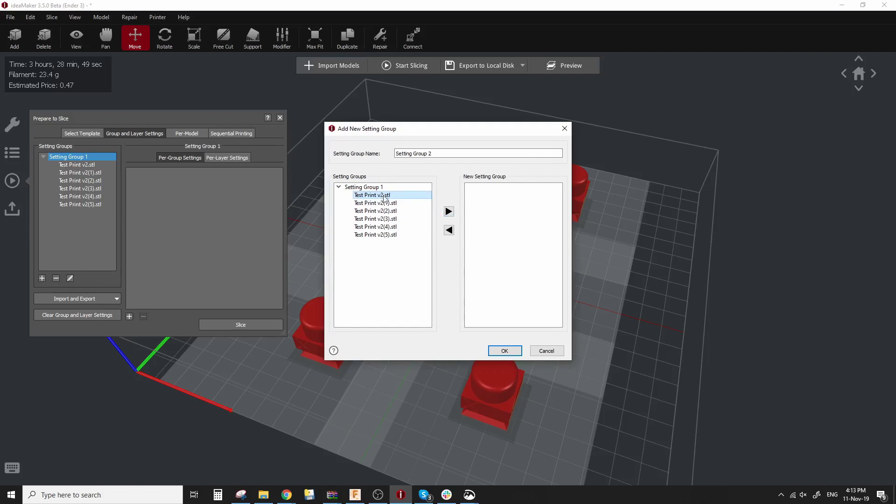
pyautogui.click(448, 211)
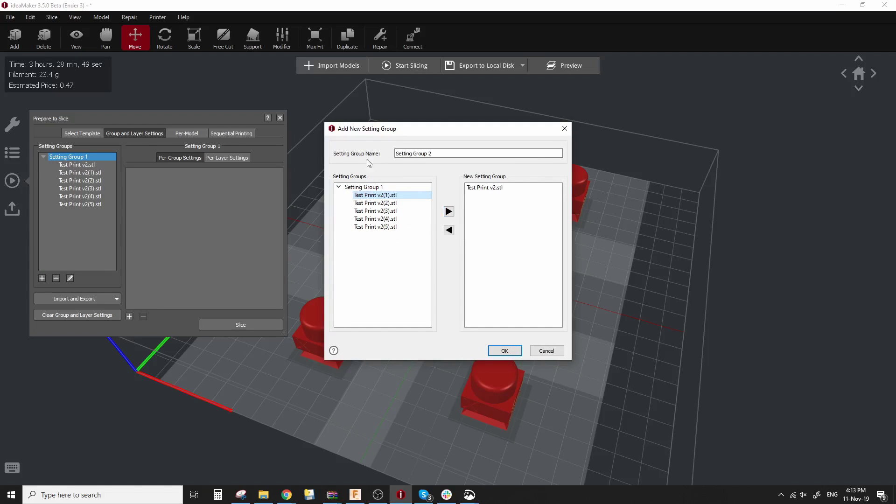
pyautogui.click(505, 351)
pyautogui.click(42, 279)
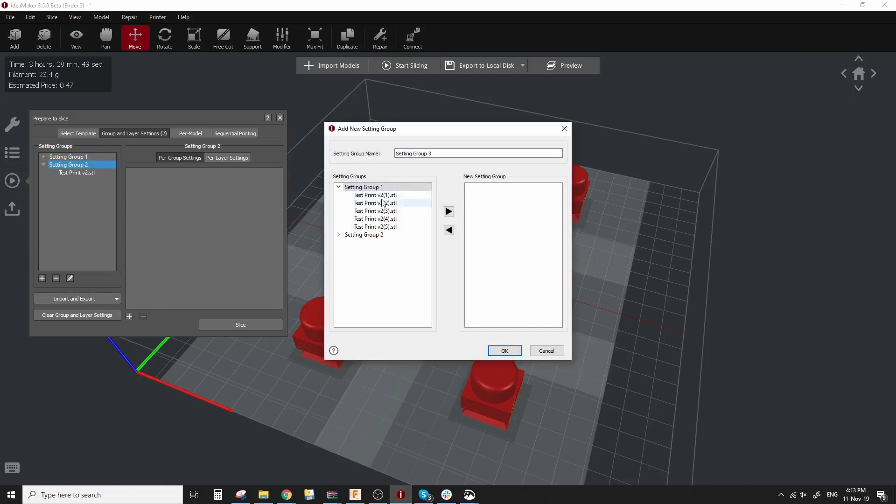
pyautogui.click(382, 203)
pyautogui.click(448, 211)
pyautogui.click(505, 350)
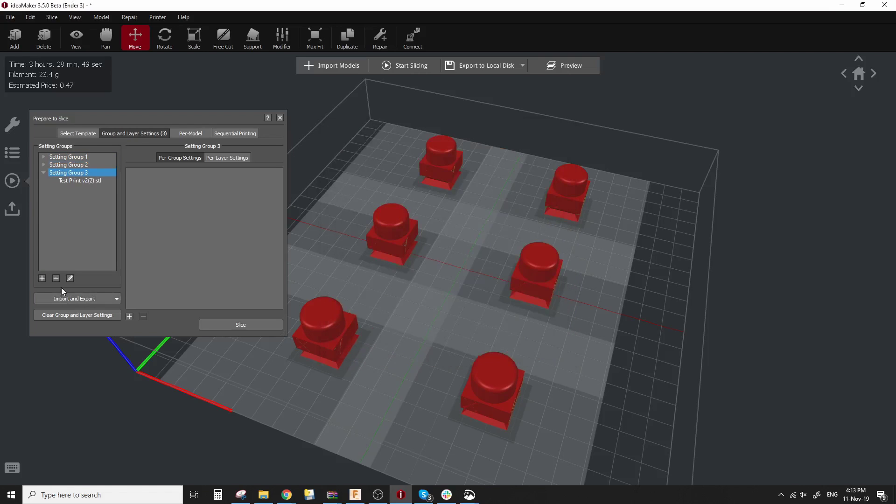
# Create Setting Groups 4 and 5 holding Test Print v2(3).stl and Test Print v2(4).stl.
pyautogui.click(42, 278)
pyautogui.click(376, 202)
pyautogui.click(449, 212)
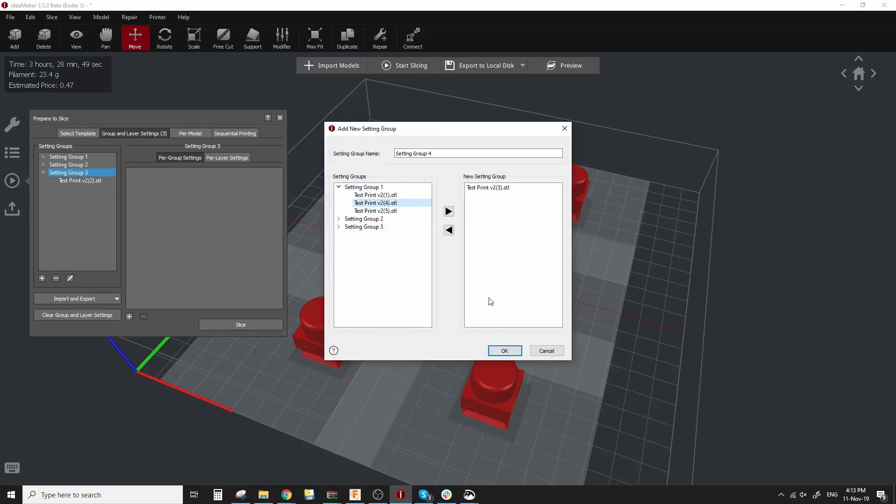
pyautogui.click(505, 351)
pyautogui.click(42, 279)
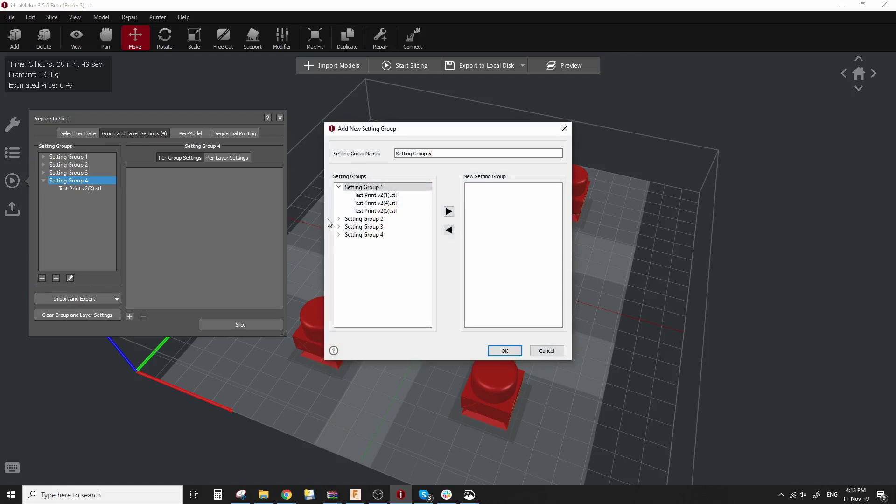
pyautogui.click(376, 203)
pyautogui.click(448, 211)
pyautogui.click(503, 351)
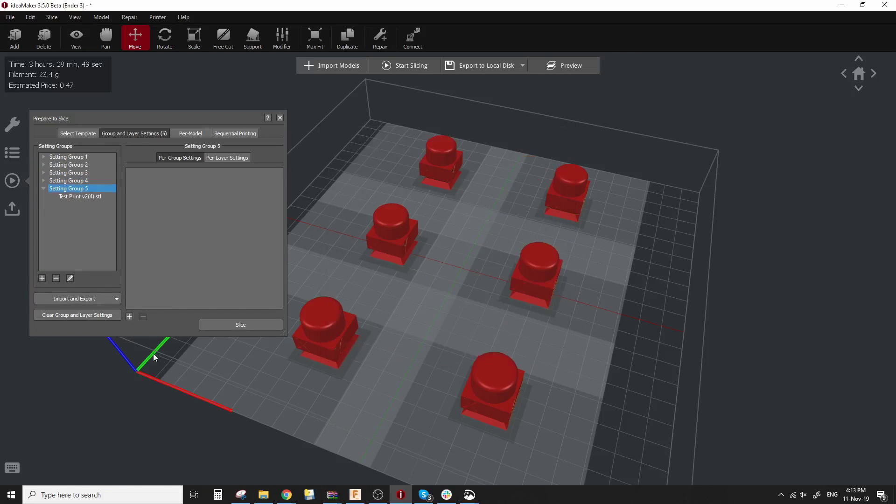
# Create Setting Group 6 holding Test Print v2(5).stl.
pyautogui.click(42, 279)
pyautogui.click(380, 203)
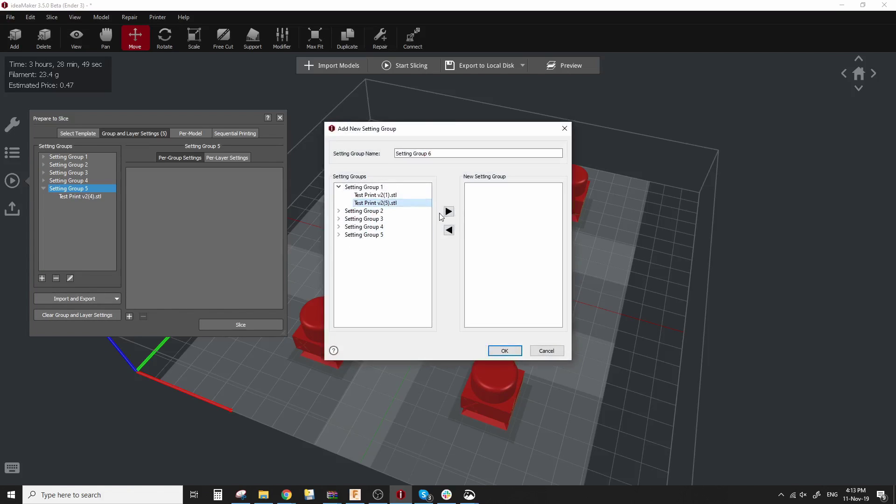
pyautogui.click(448, 211)
pyautogui.click(504, 351)
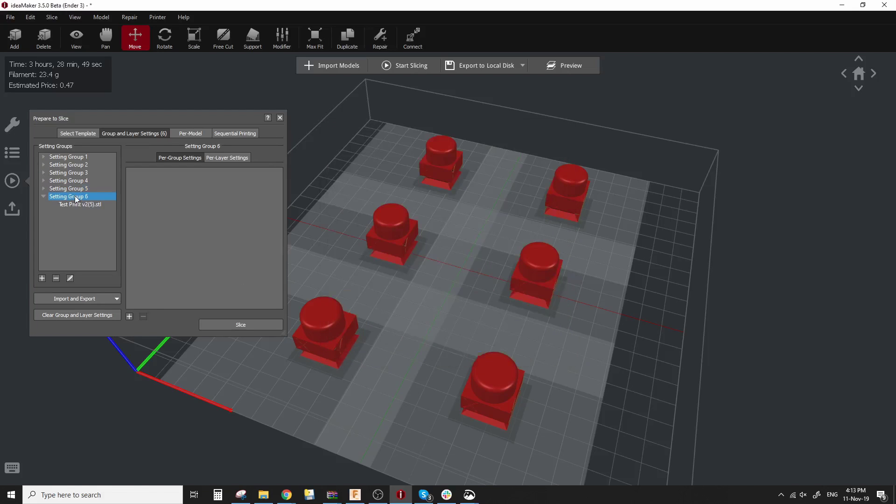
# Expand Setting Groups 1-5 to show their models and select Test Print v2(1).stl.
pyautogui.click(61, 157)
pyautogui.click(43, 157)
pyautogui.click(43, 172)
pyautogui.click(43, 189)
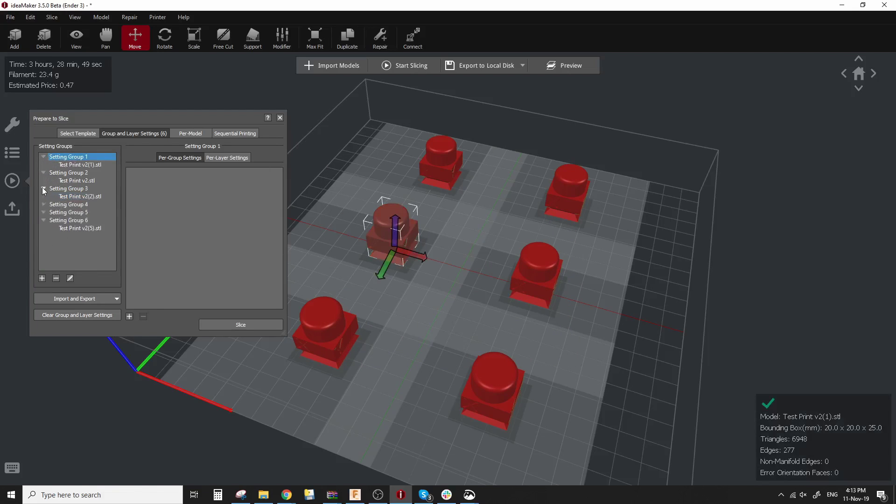
pyautogui.click(43, 204)
pyautogui.click(43, 220)
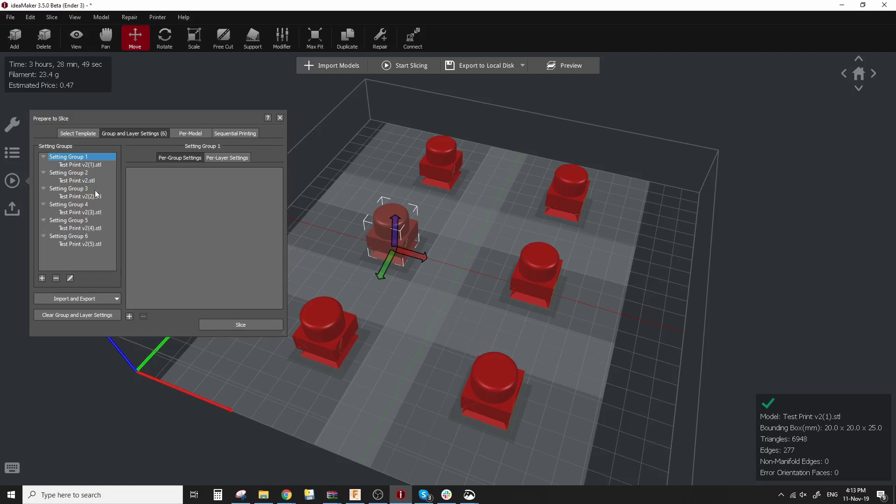
pyautogui.click(94, 165)
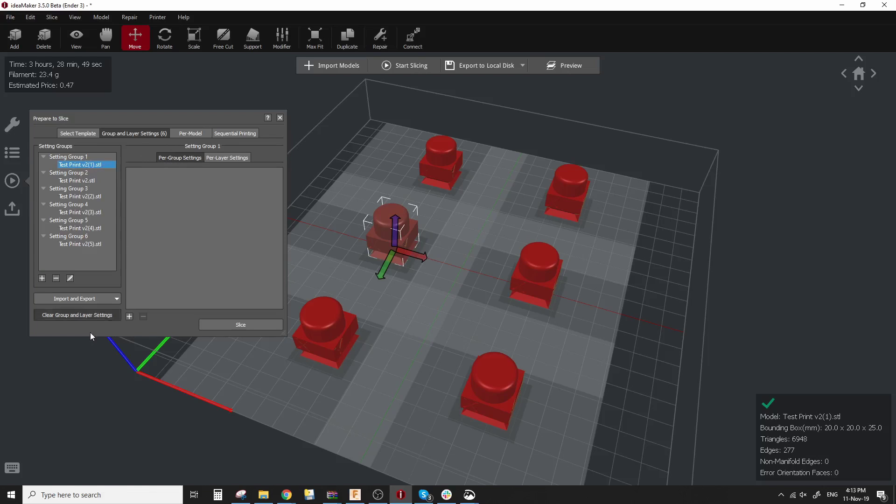
# Add a per-group Layer Height setting (0.2000 mm) to Setting Groups 1 and 2.
pyautogui.click(129, 316)
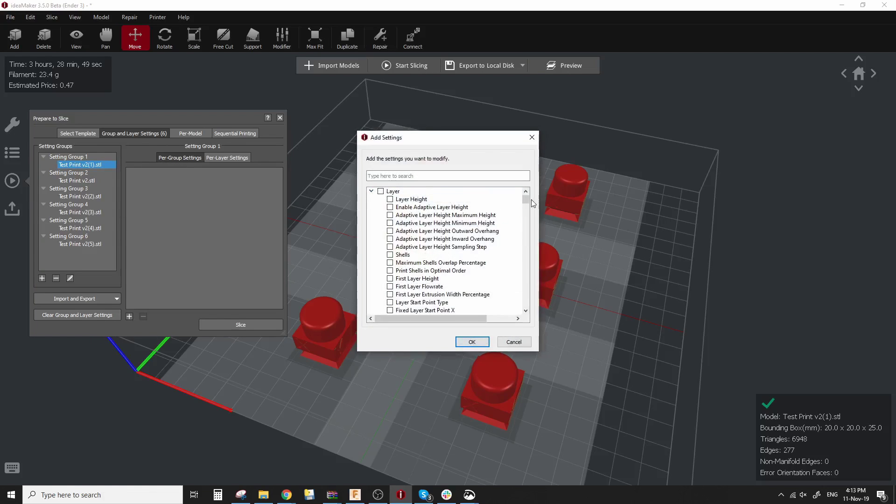
pyautogui.moveTo(526, 199)
pyautogui.mouseDown()
pyautogui.moveTo(531, 315)
pyautogui.moveTo(521, 201)
pyautogui.mouseUp()
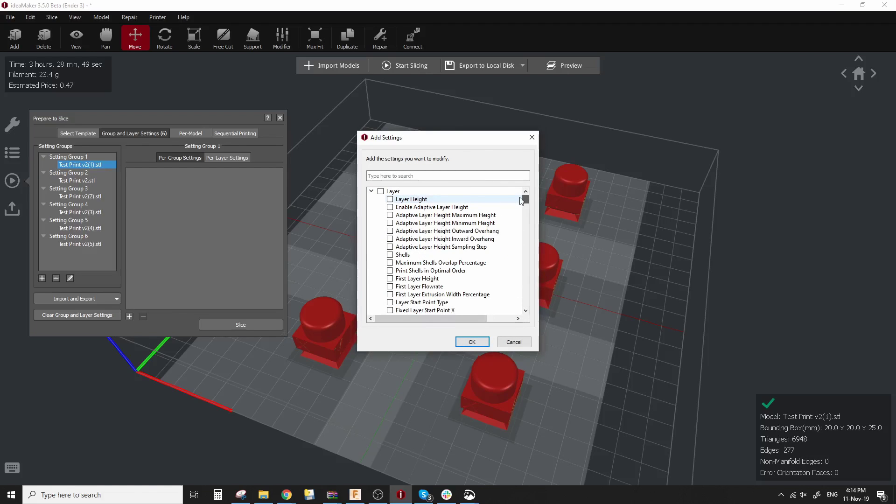
pyautogui.click(390, 199)
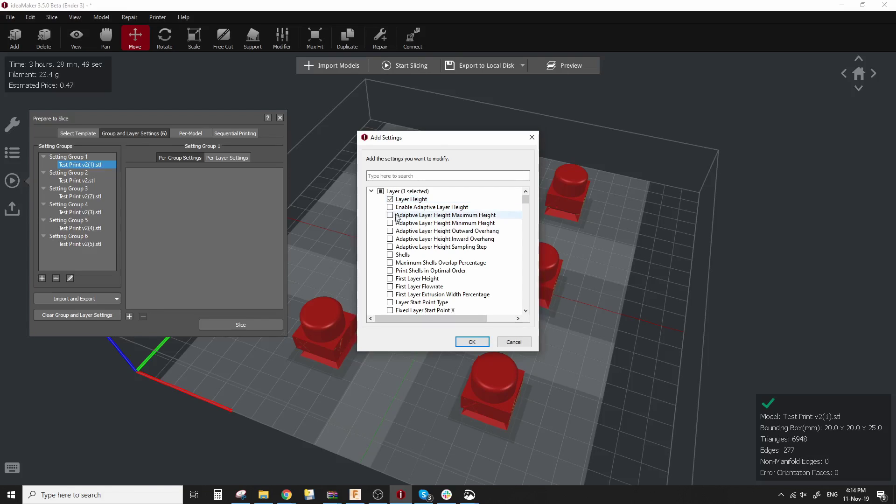
pyautogui.click(472, 342)
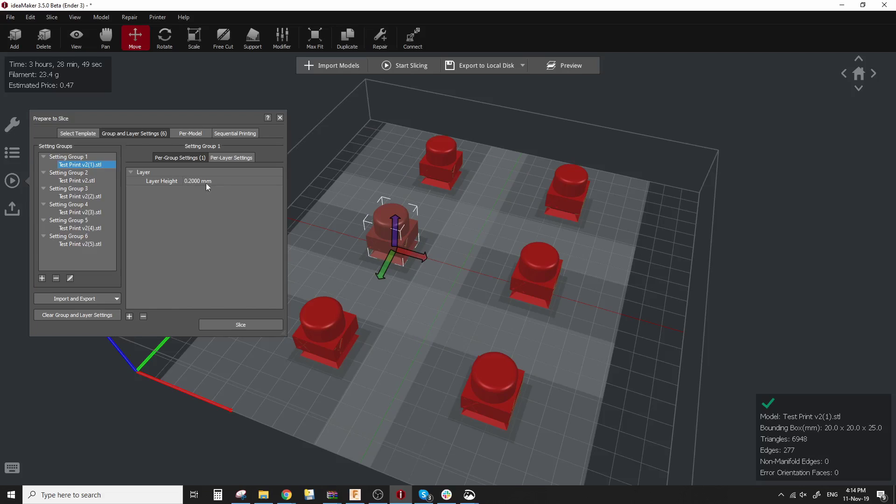
pyautogui.click(69, 181)
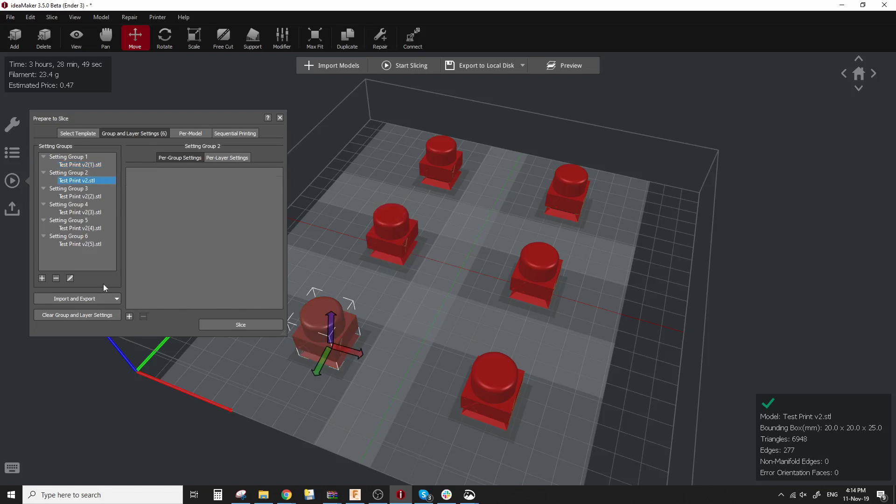
pyautogui.click(129, 316)
pyautogui.click(390, 199)
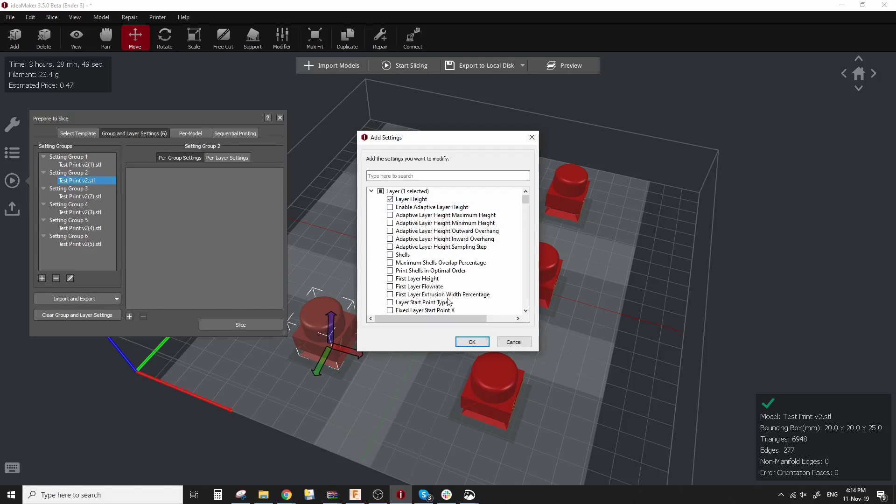
pyautogui.click(471, 342)
# Add the per-group Layer Height setting to Setting Groups 3 and 4.
pyautogui.click(107, 197)
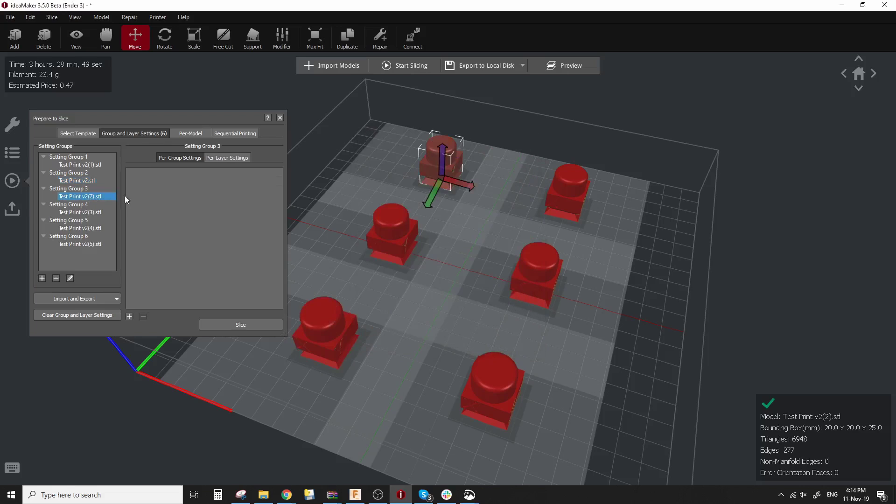
pyautogui.click(130, 316)
pyautogui.click(390, 200)
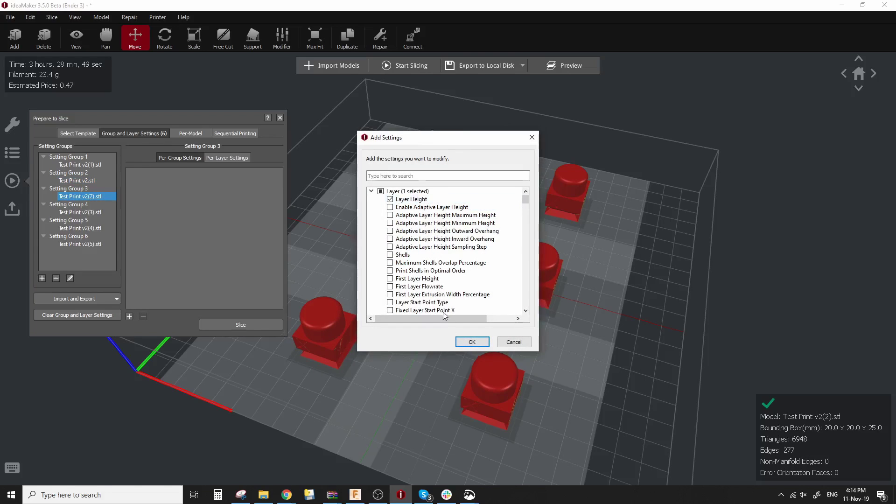
pyautogui.click(467, 343)
pyautogui.click(79, 212)
pyautogui.click(129, 316)
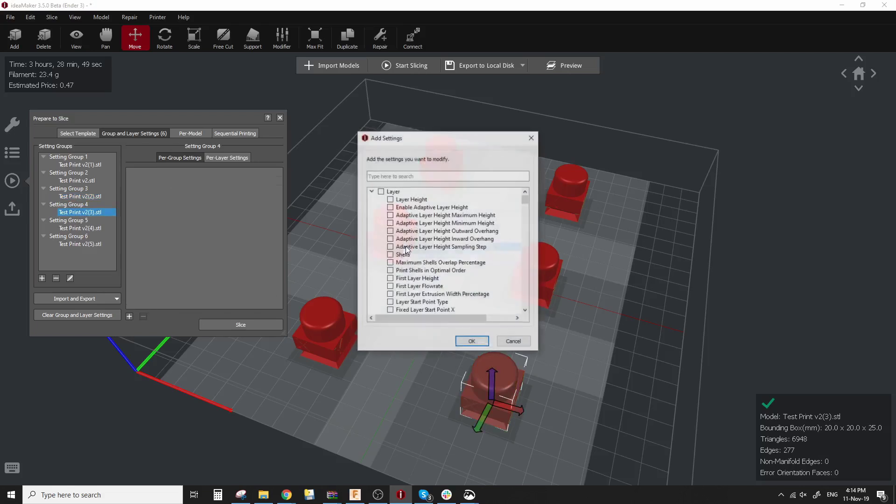
pyautogui.click(390, 199)
pyautogui.click(471, 341)
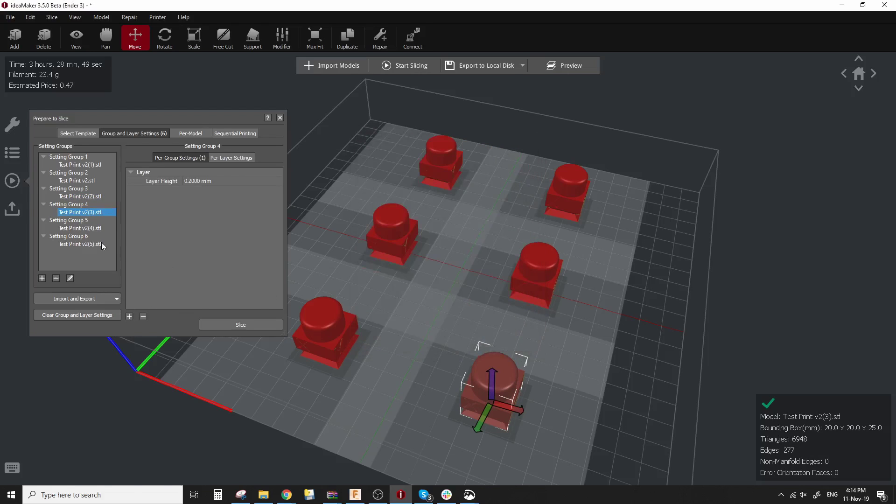
# Select the models in Setting Groups 5, 6 and 2.
pyautogui.click(97, 228)
pyautogui.click(567, 189)
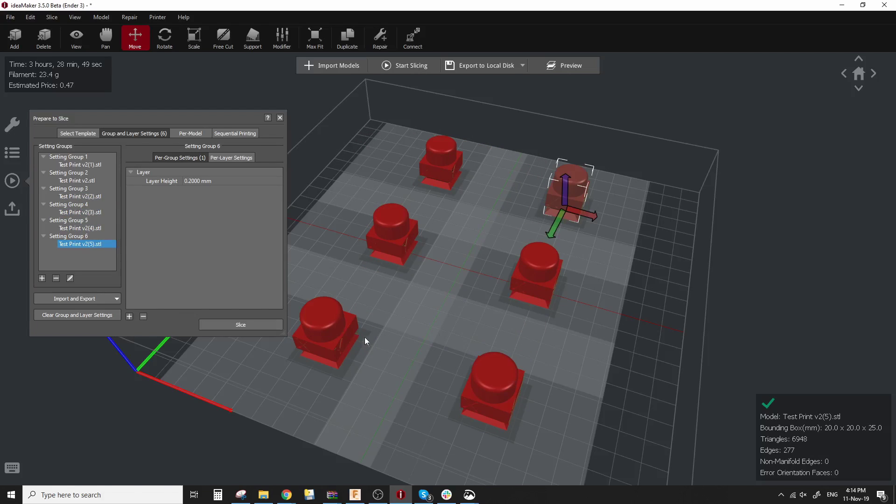
pyautogui.click(334, 332)
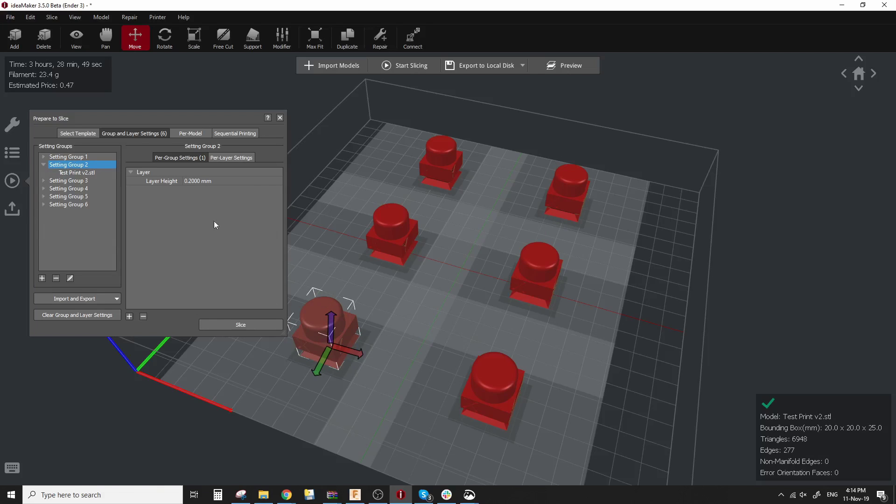
# Set Setting Group 2's layer height to 0.3 mm and Setting Group 4's to 0.25 mm.
pyautogui.doubleClick(197, 182)
pyautogui.write('0.3')
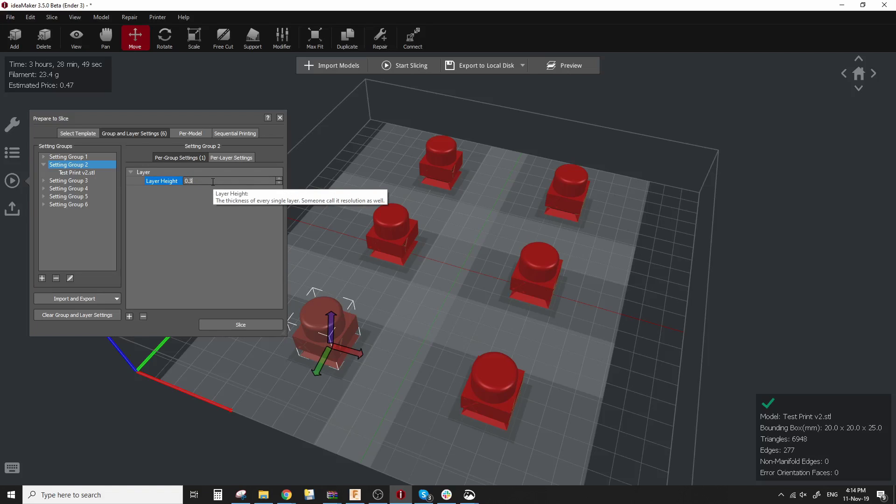
pyautogui.press('Return')
pyautogui.click(499, 382)
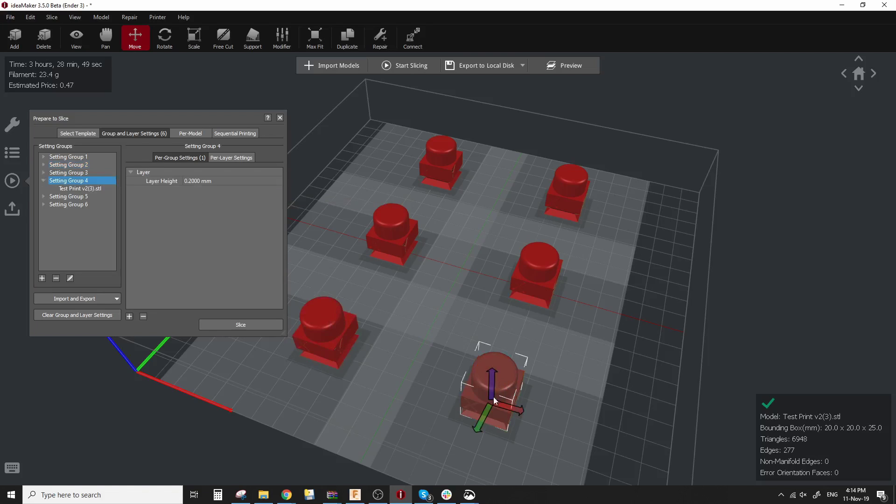
pyautogui.doubleClick(197, 181)
pyautogui.write('0.')
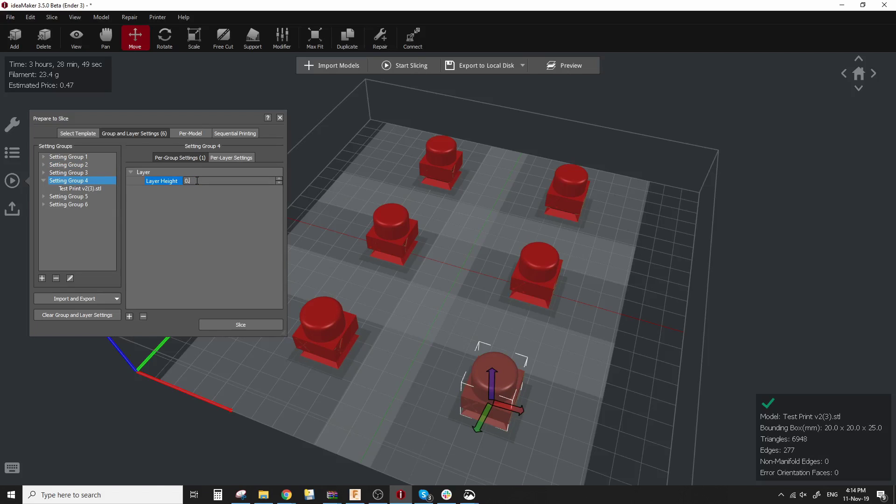
pyautogui.write('25')
pyautogui.press('Return')
# Check Setting Group 1's layer height, then set Setting Group 5's to 0.15 mm.
pyautogui.click(382, 222)
pyautogui.doubleClick(189, 181)
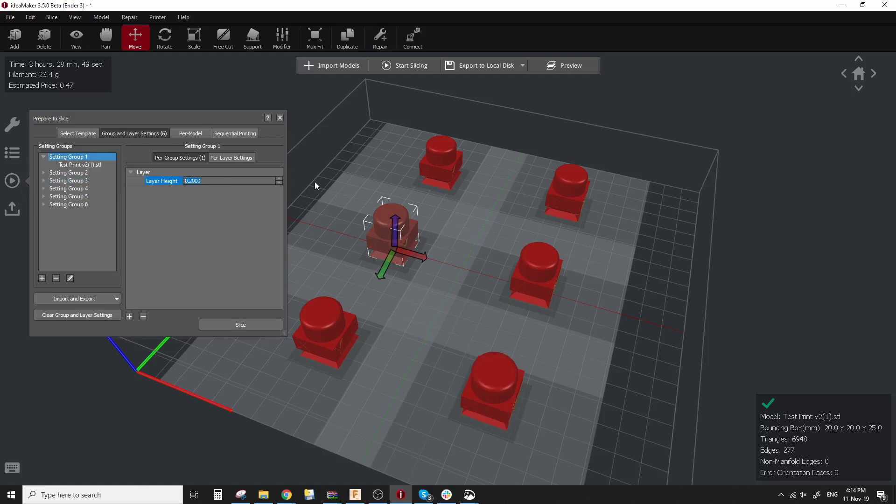
pyautogui.click(538, 283)
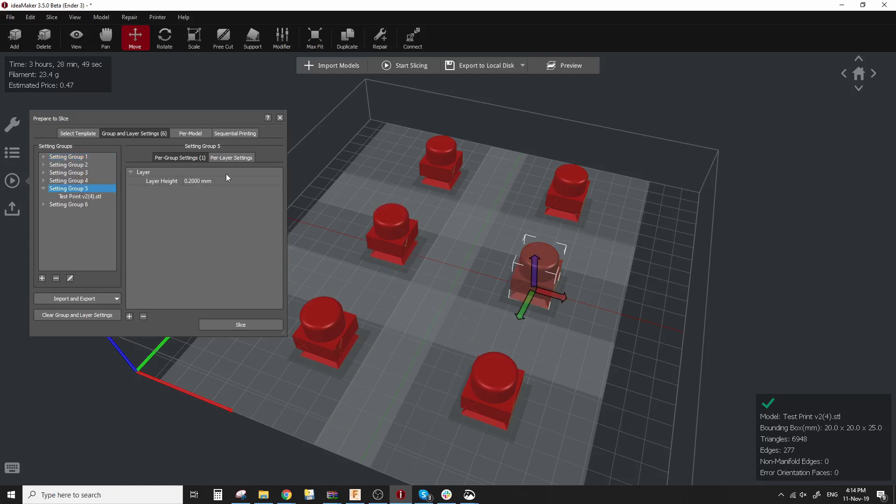
pyautogui.doubleClick(198, 181)
pyautogui.write('0.15')
pyautogui.press('Return')
# Set Setting Group 3's layer height to 0.1 mm and Setting Group 6's to 0.05 mm.
pyautogui.click(438, 167)
pyautogui.doubleClick(195, 182)
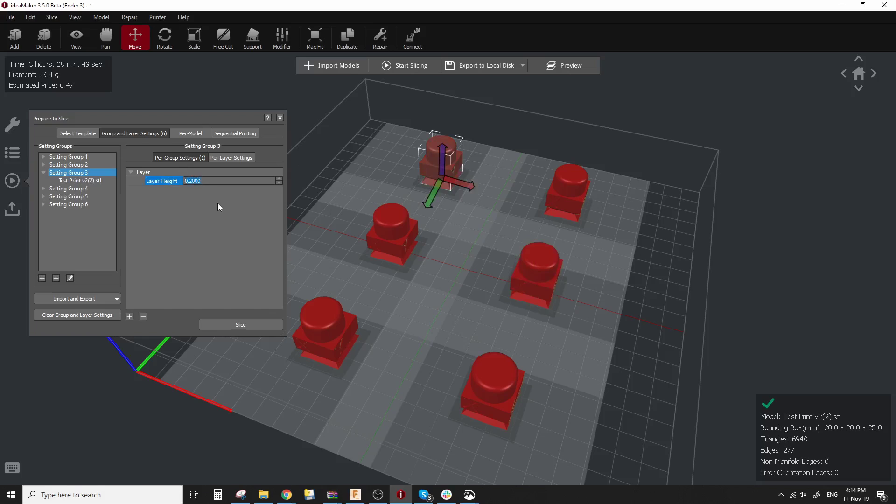
pyautogui.write('0.1')
pyautogui.press('Return')
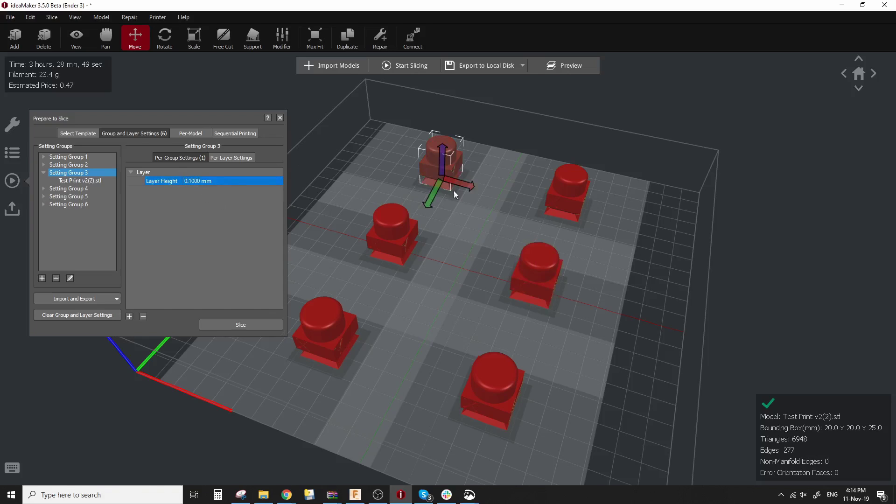
pyautogui.click(568, 195)
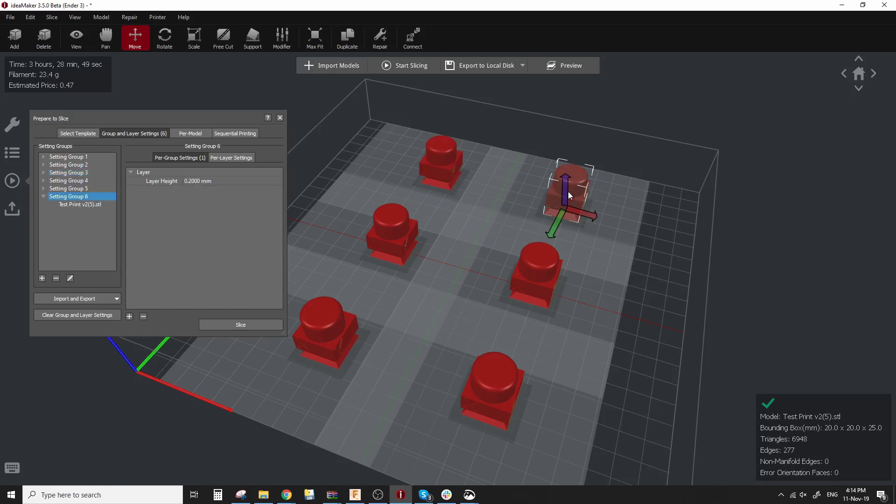
pyautogui.doubleClick(201, 182)
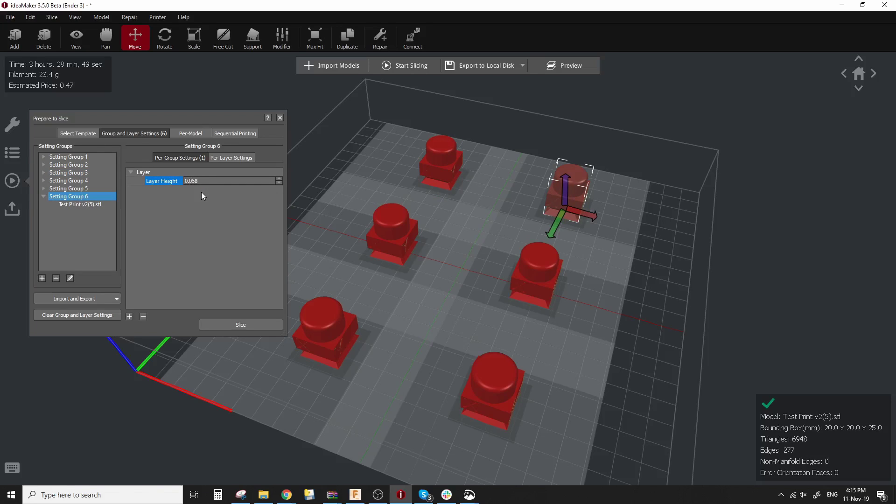
pyautogui.write('0.058')
pyautogui.press('BackSpace')
pyautogui.press('Return')
# Slice all six models and show the preview coloured by Layer Height.
pyautogui.click(239, 327)
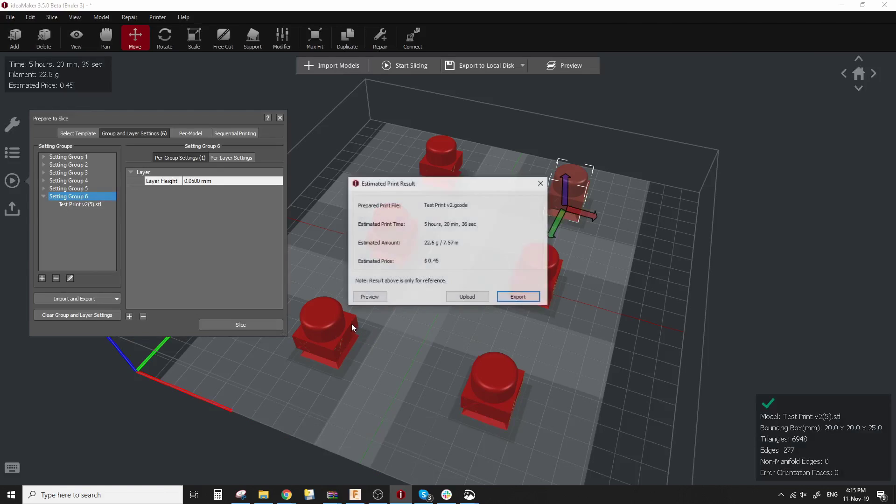
pyautogui.click(365, 300)
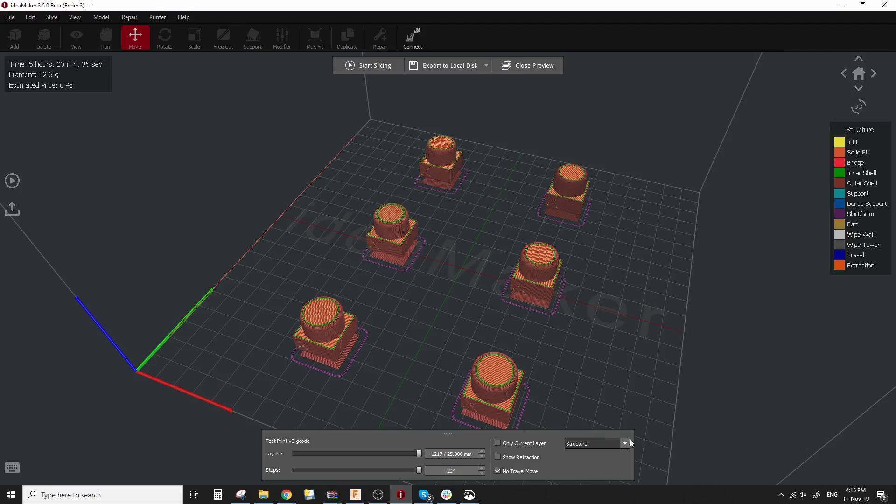
pyautogui.click(624, 443)
pyautogui.click(591, 492)
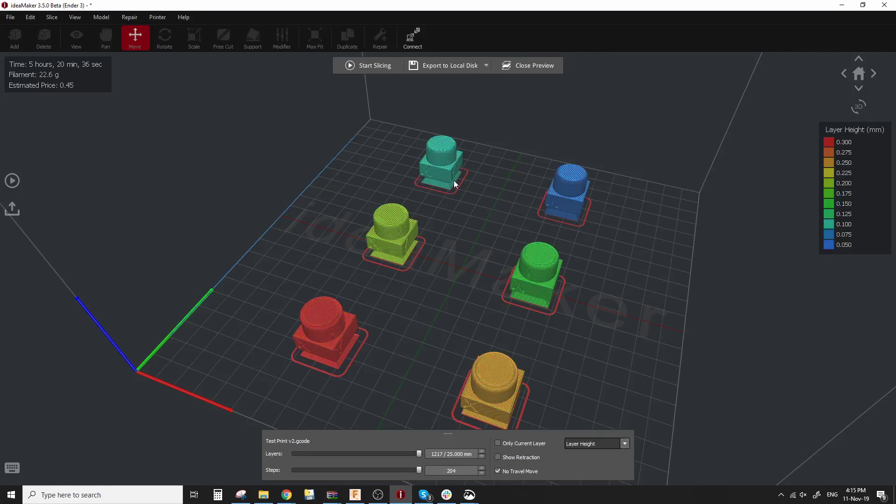
# Orbit and zoom the preview to inspect the six models' differing layer heights.
pyautogui.moveTo(586, 385); pyautogui.dragTo(556, 322)
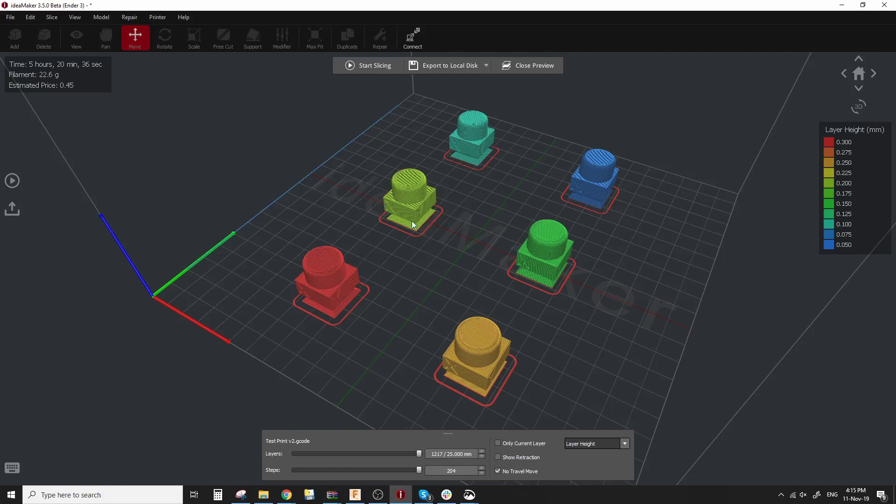
pyautogui.scroll(5, 411, 224)
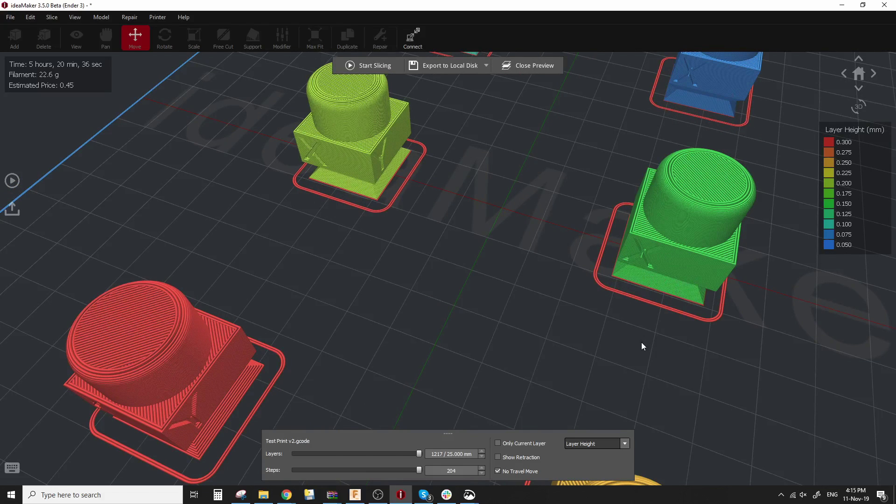
pyautogui.moveTo(642, 346); pyautogui.dragTo(652, 282)
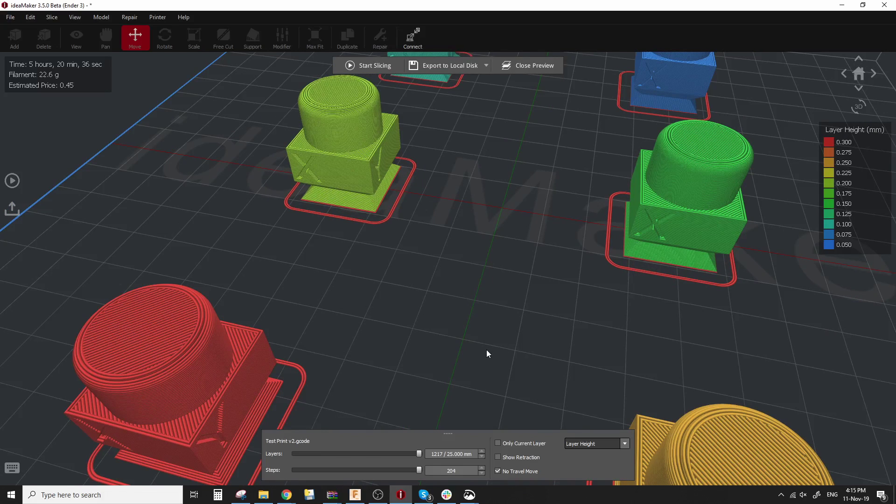
pyautogui.scroll(-5, 485, 350)
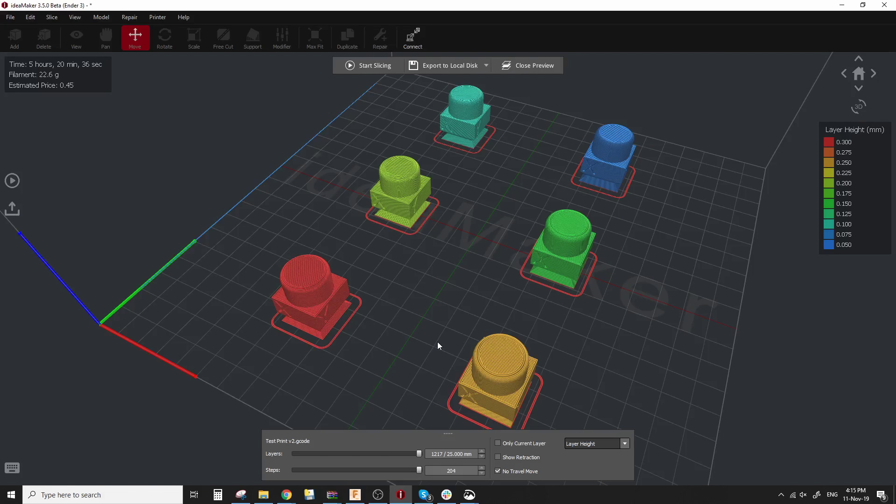
pyautogui.scroll(5, 396, 189)
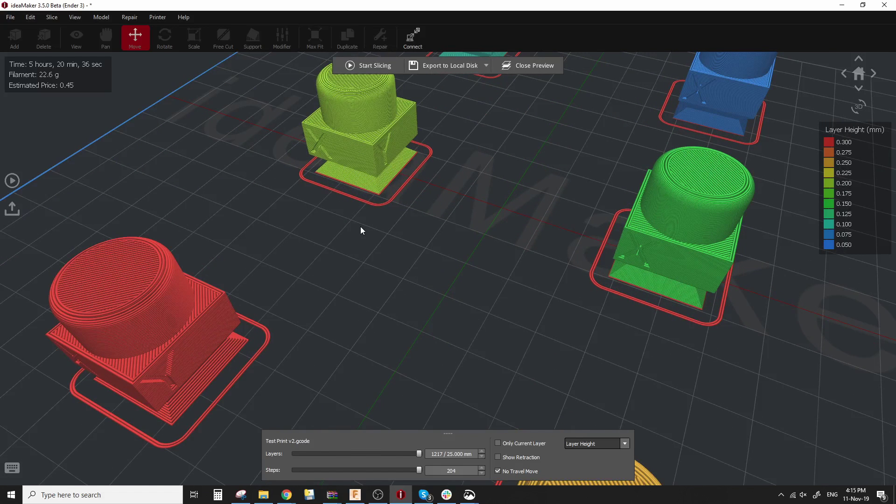
pyautogui.scroll(-5, 564, 245)
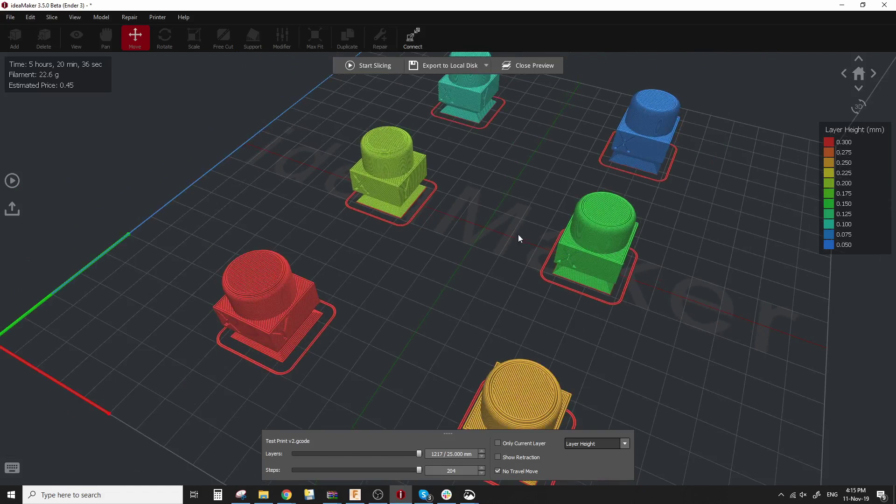
pyautogui.moveTo(478, 270); pyautogui.dragTo(496, 258, button='right')
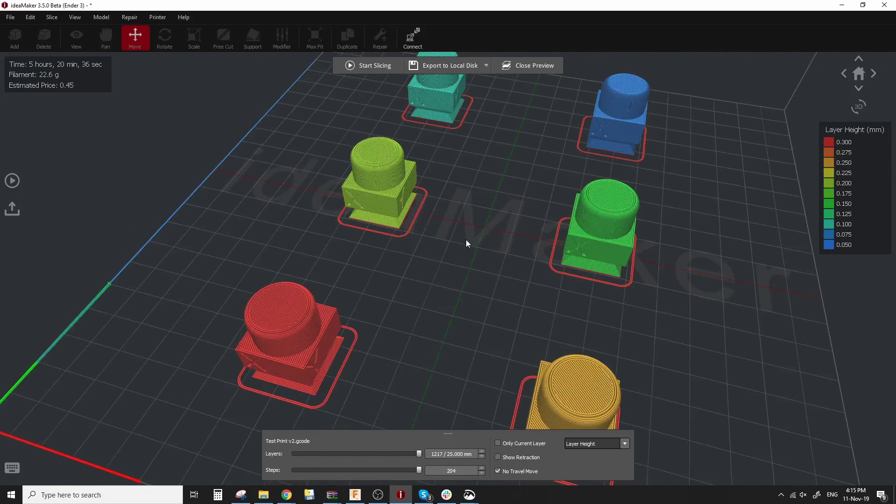